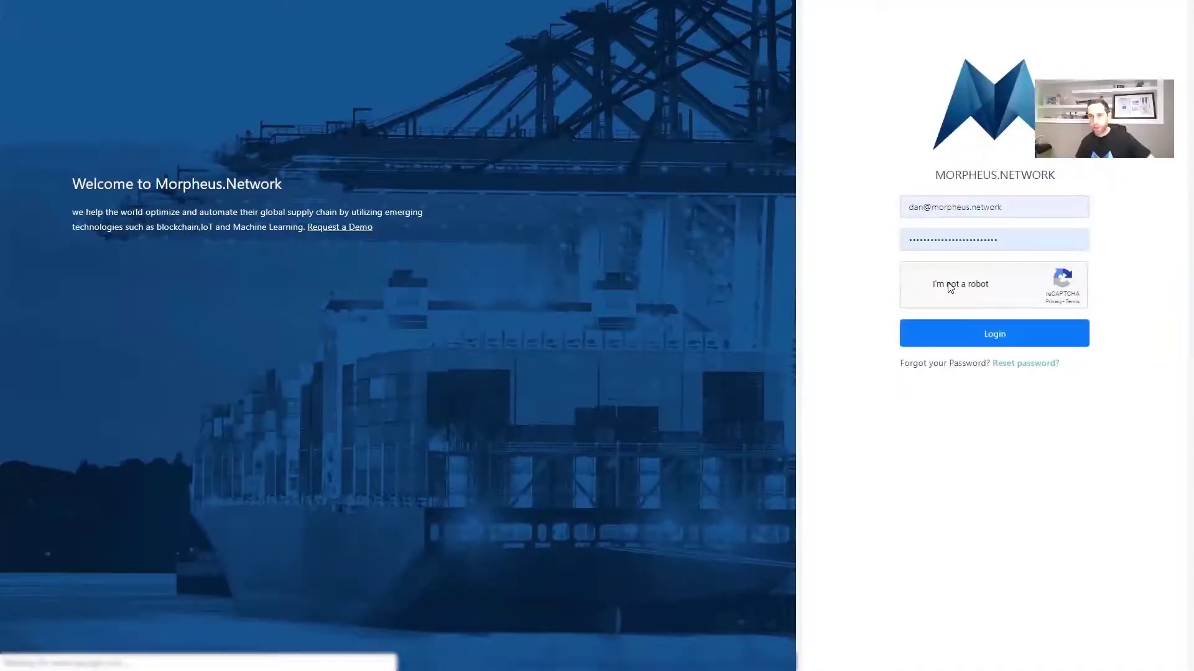
Log in and skip the welcome intro to show the Account Overview with 233 workflows.
left_click(999, 339)
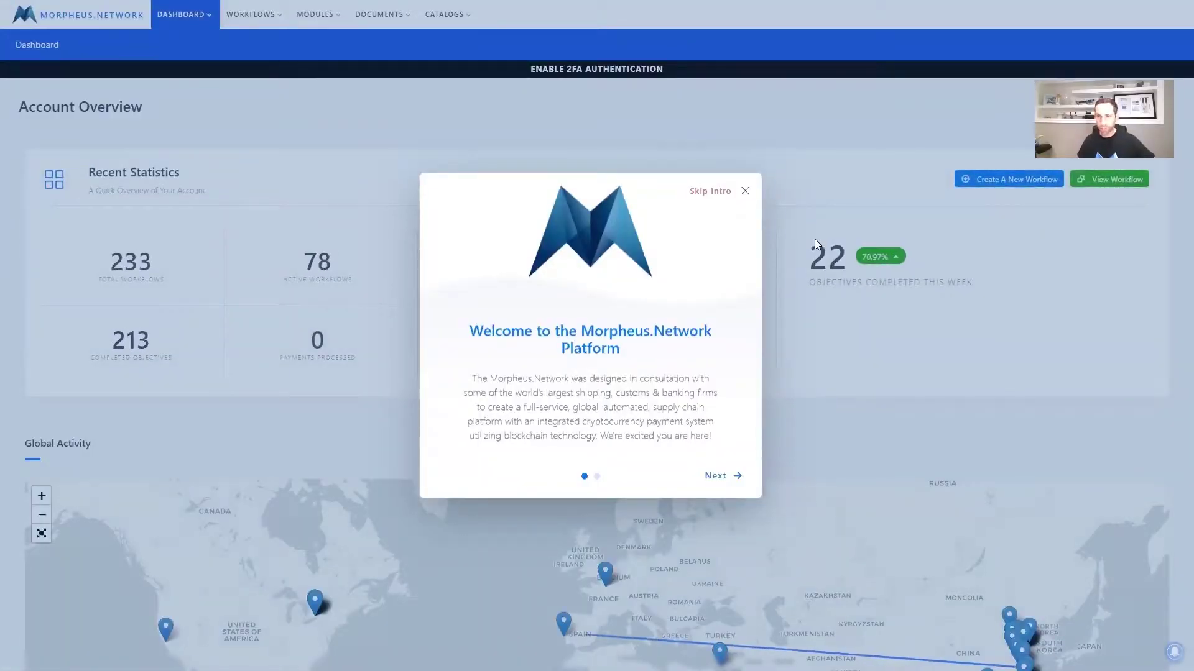
left_click(710, 191)
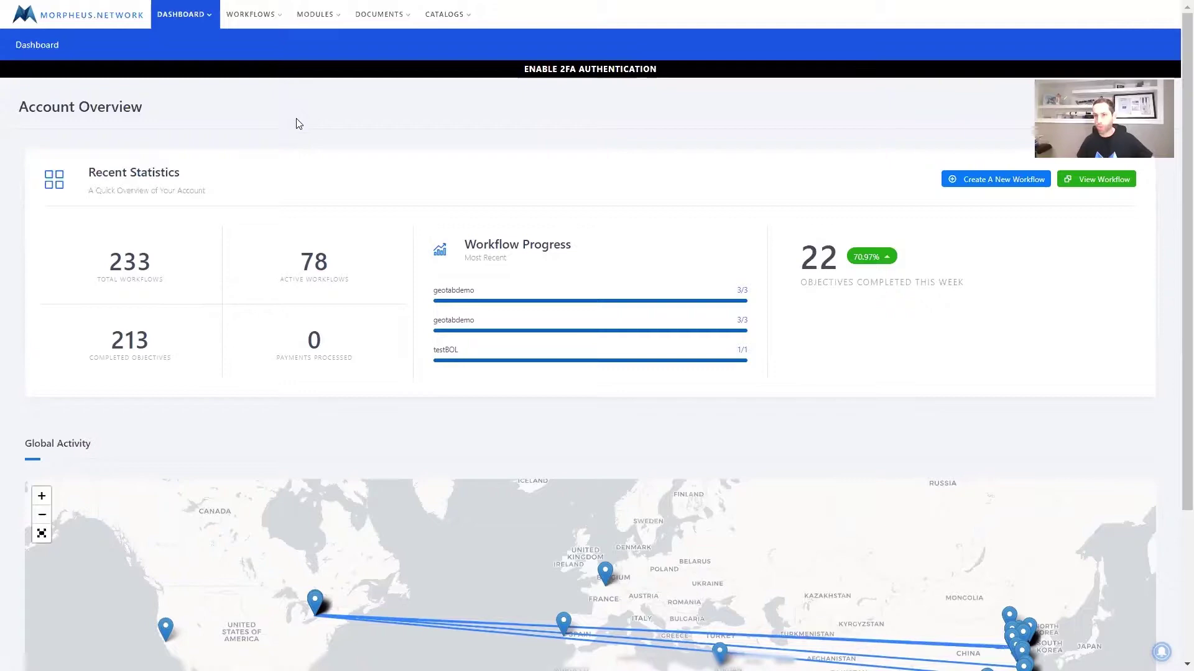
Create a new workflow named interop01 dated today and submit it.
mouse_move(261, 21)
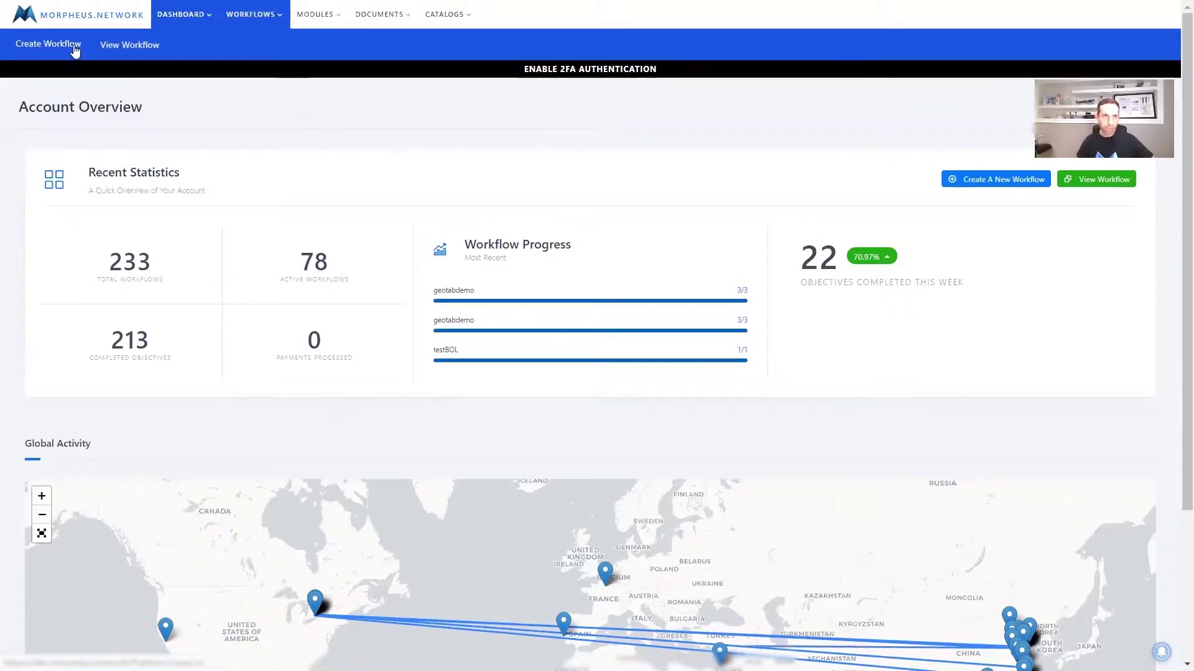
left_click(40, 45)
left_click(620, 366)
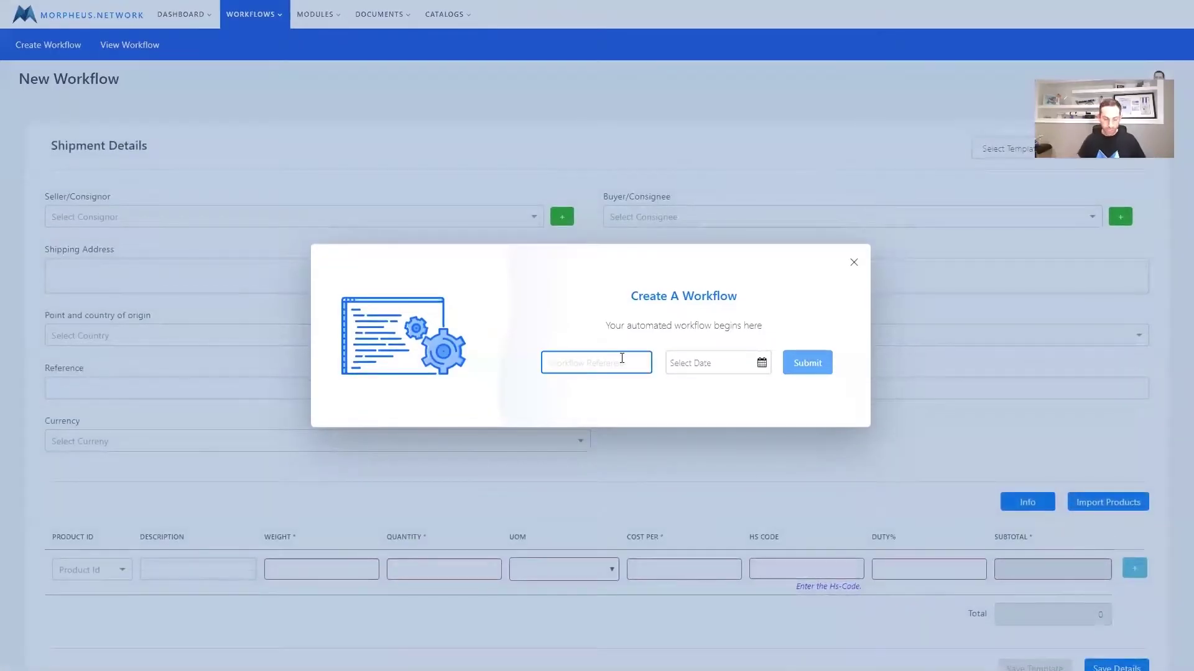
type("intero")
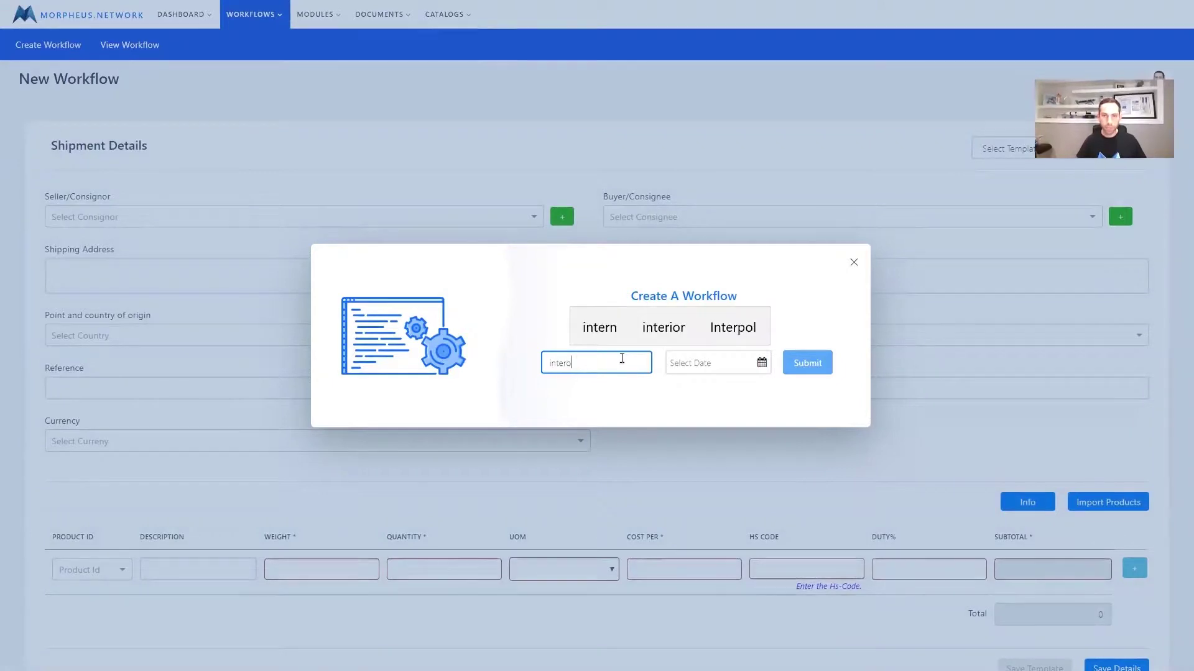
type("p01")
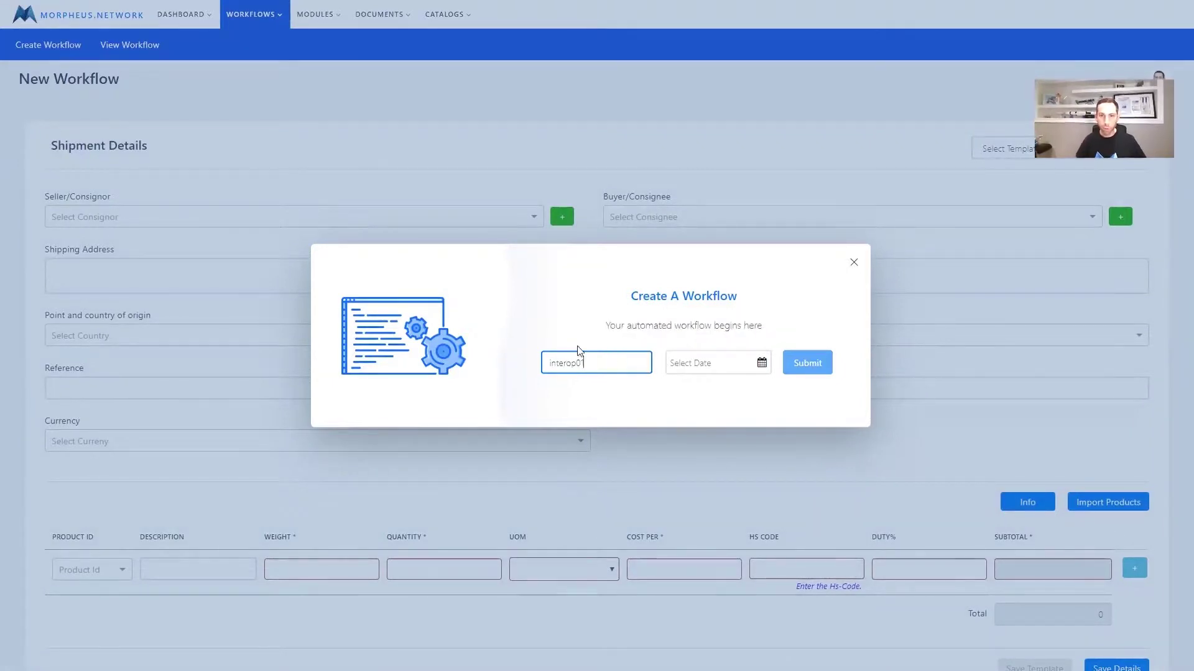
left_click(746, 368)
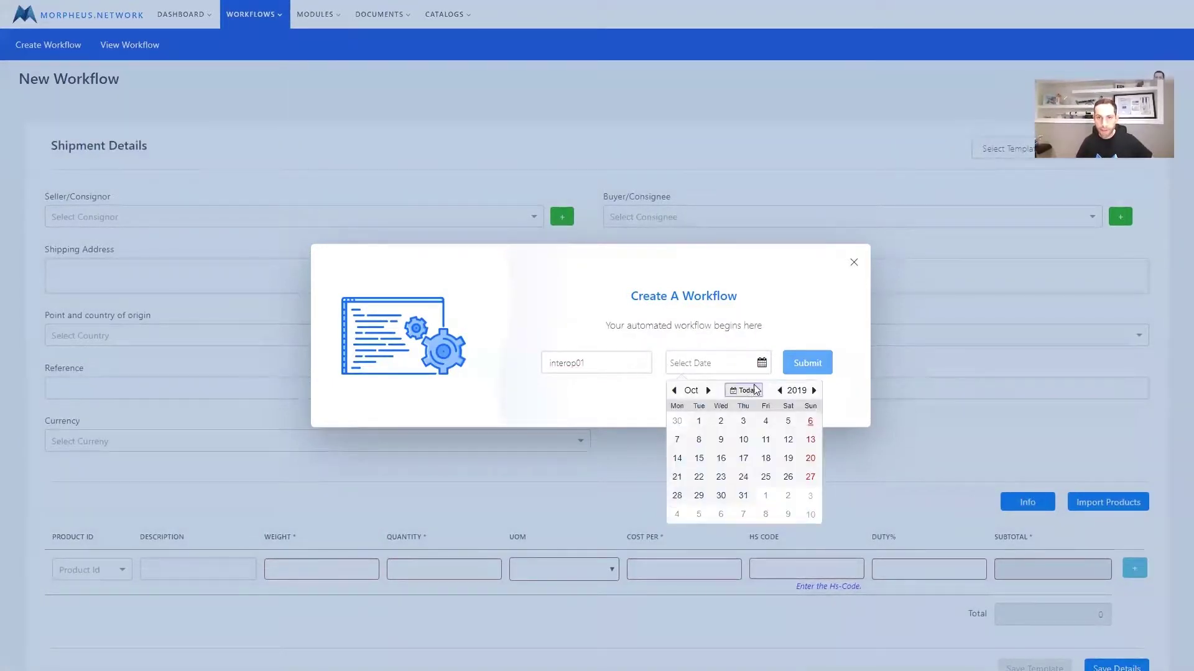
left_click(755, 390)
left_click(802, 361)
Fill the shipment details from a saved template and review them.
left_click(999, 149)
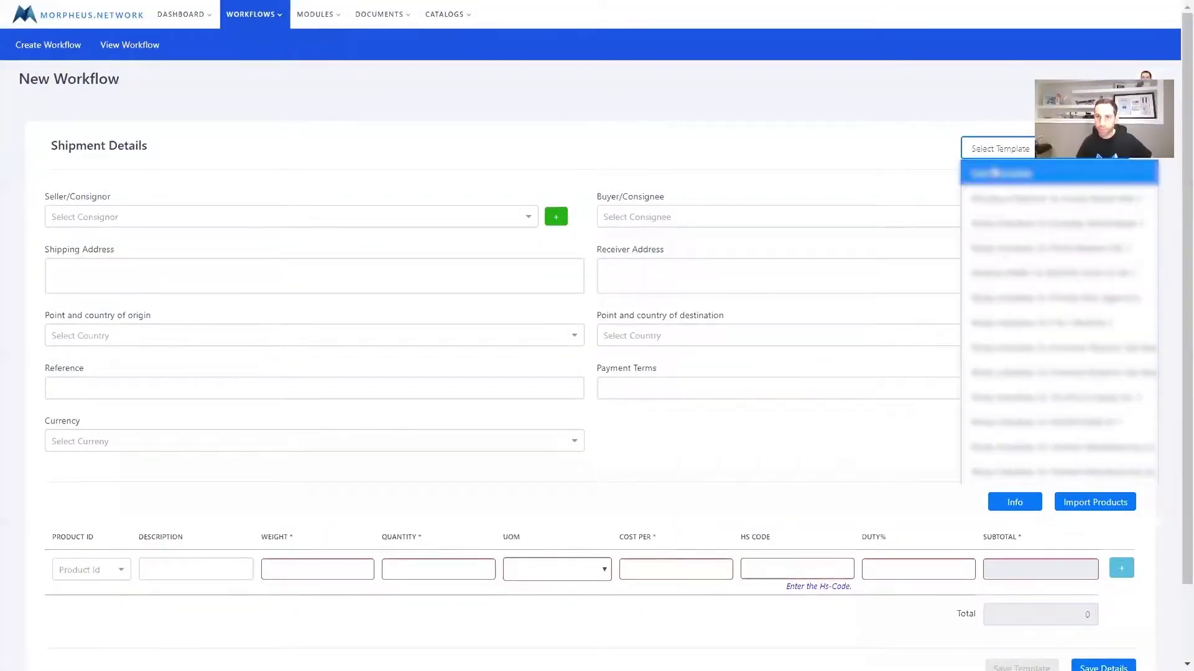
left_click(1032, 472)
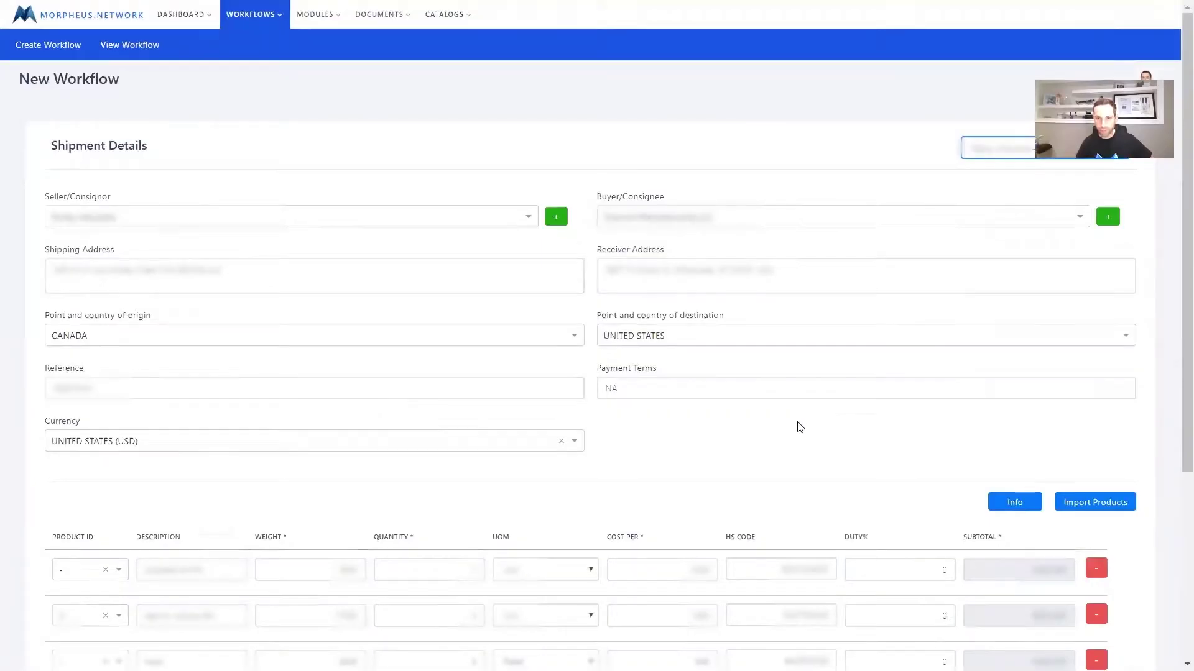
scroll(546, 400, "down", 3)
scroll(682, 376, "up", 1)
scroll(683, 378, "down", 1)
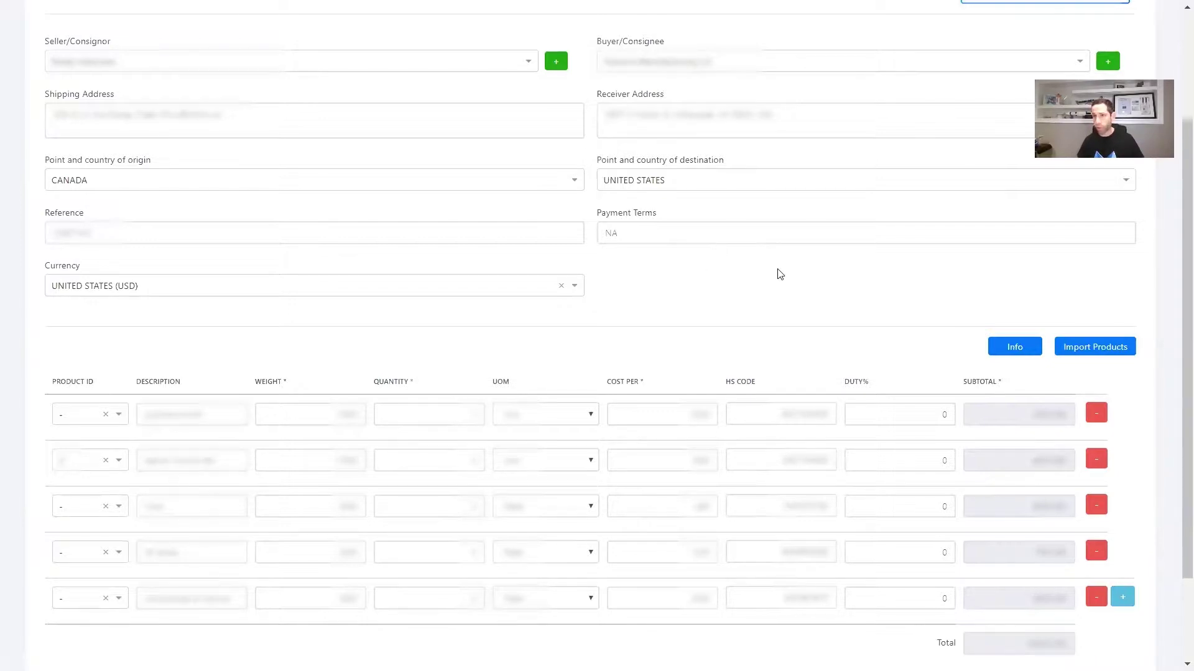
scroll(778, 270, "down", 3)
scroll(1079, 600, "up", 2)
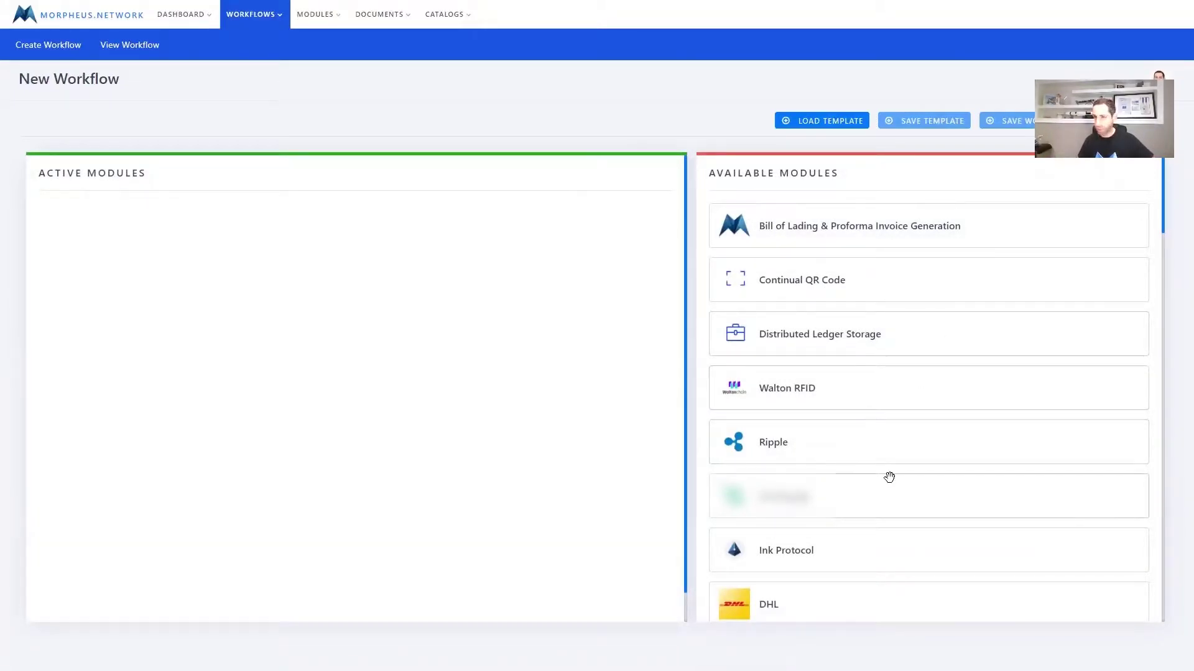
Add a Bill of Lading module, duplicate it, then delete both copies from Active Modules.
left_click_drag(836, 227, 184, 231)
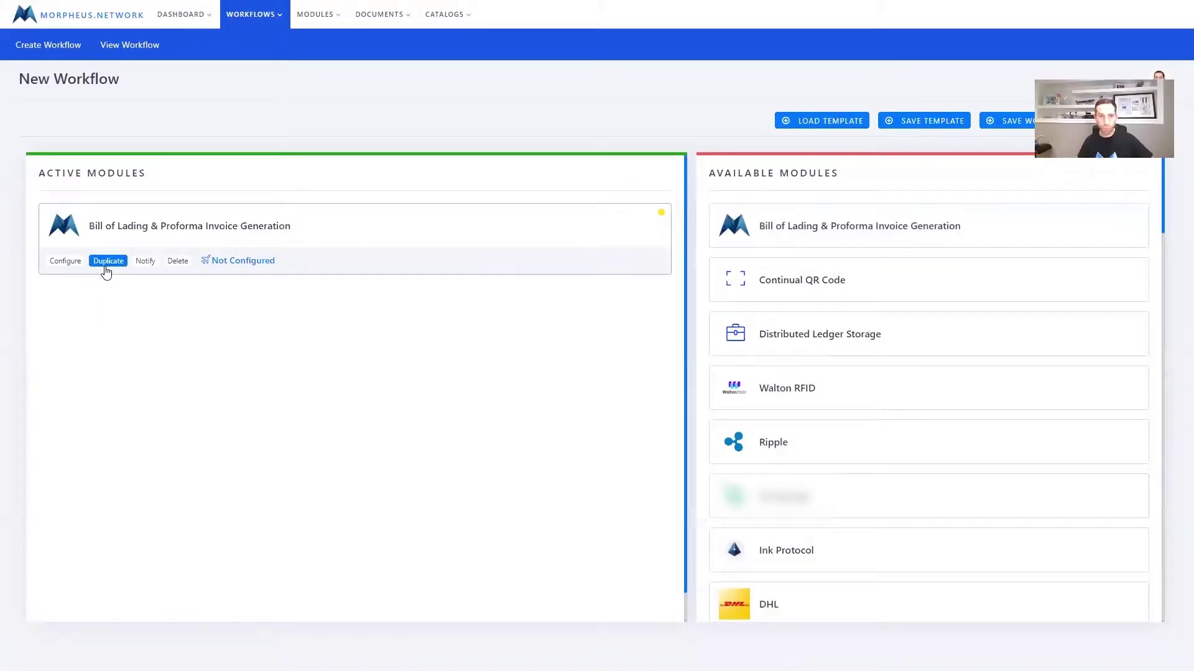
left_click(108, 262)
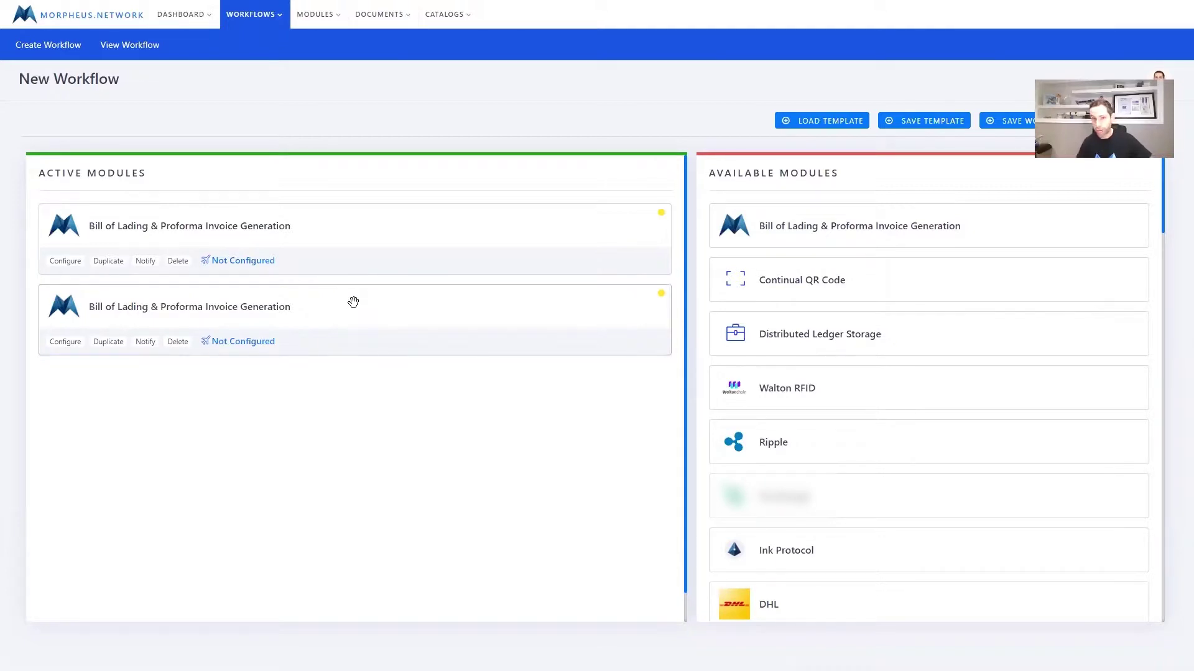
left_click(178, 261)
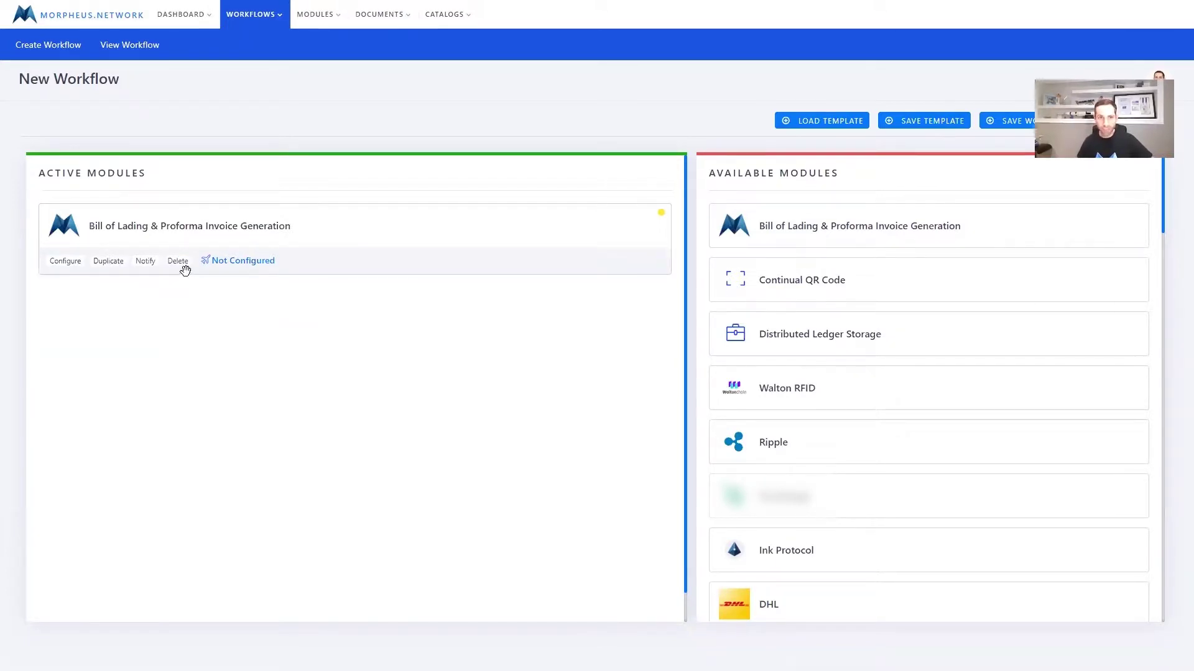
left_click(179, 262)
Load the fourth workflow template's QR, UPS Tracking and SMS modules.
left_click(822, 122)
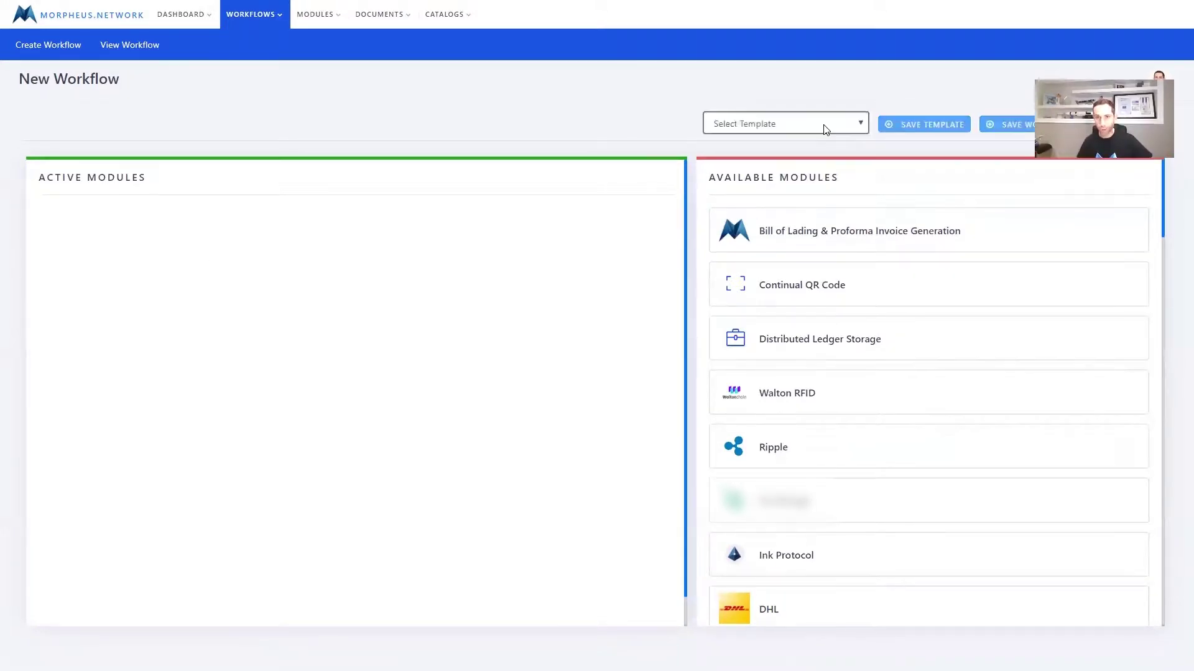
left_click(826, 127)
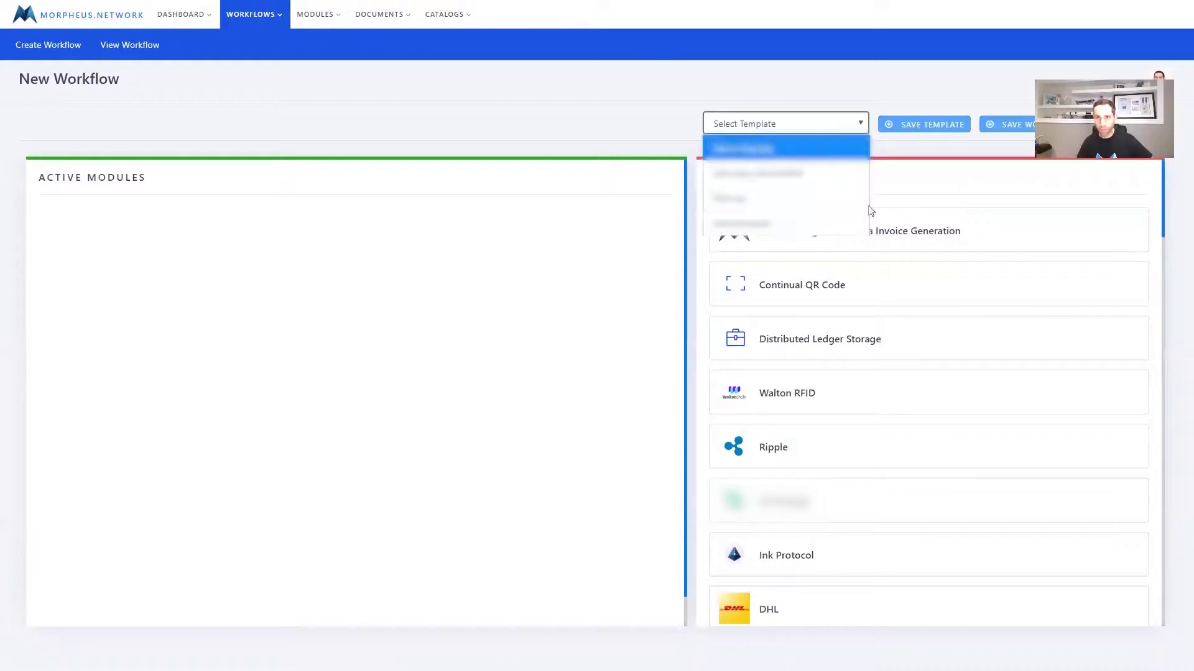
left_click(769, 222)
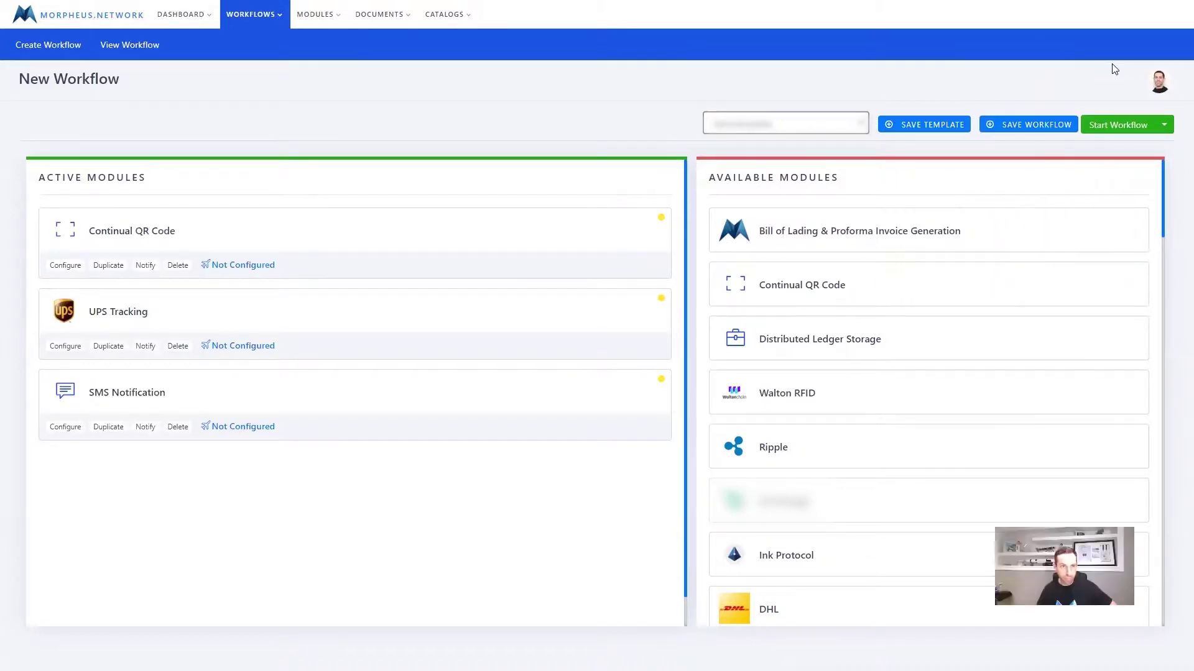
Configure Continual QR Code to allow post-completion scans and email a suggested recipient.
left_click(65, 265)
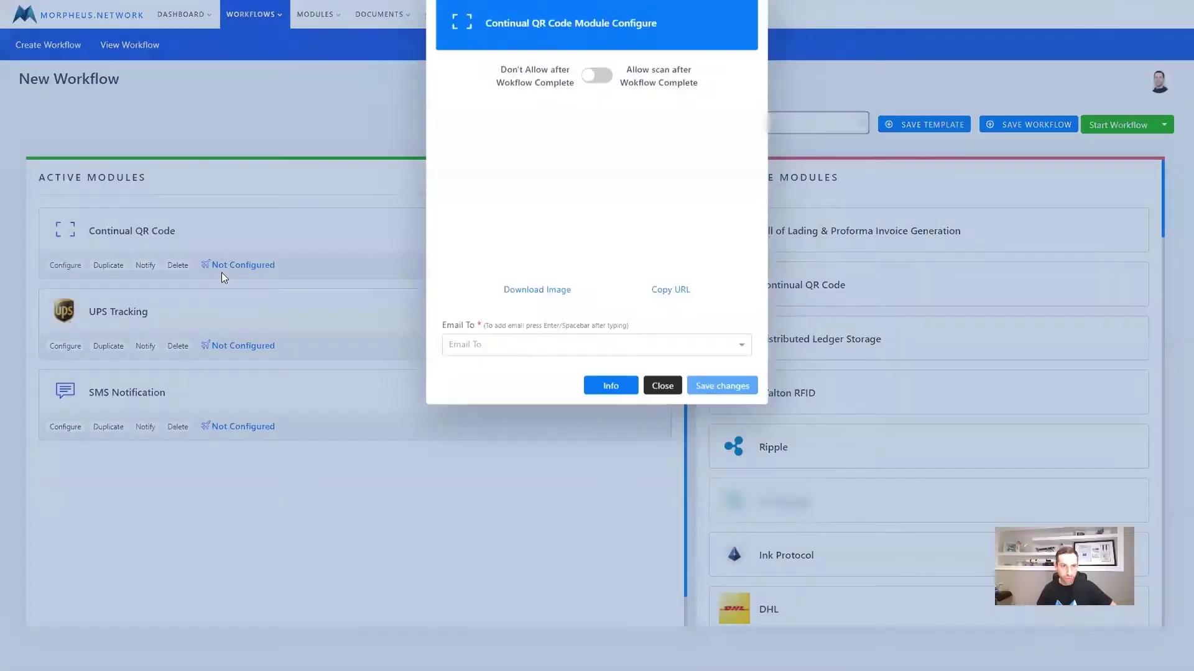
left_click(594, 111)
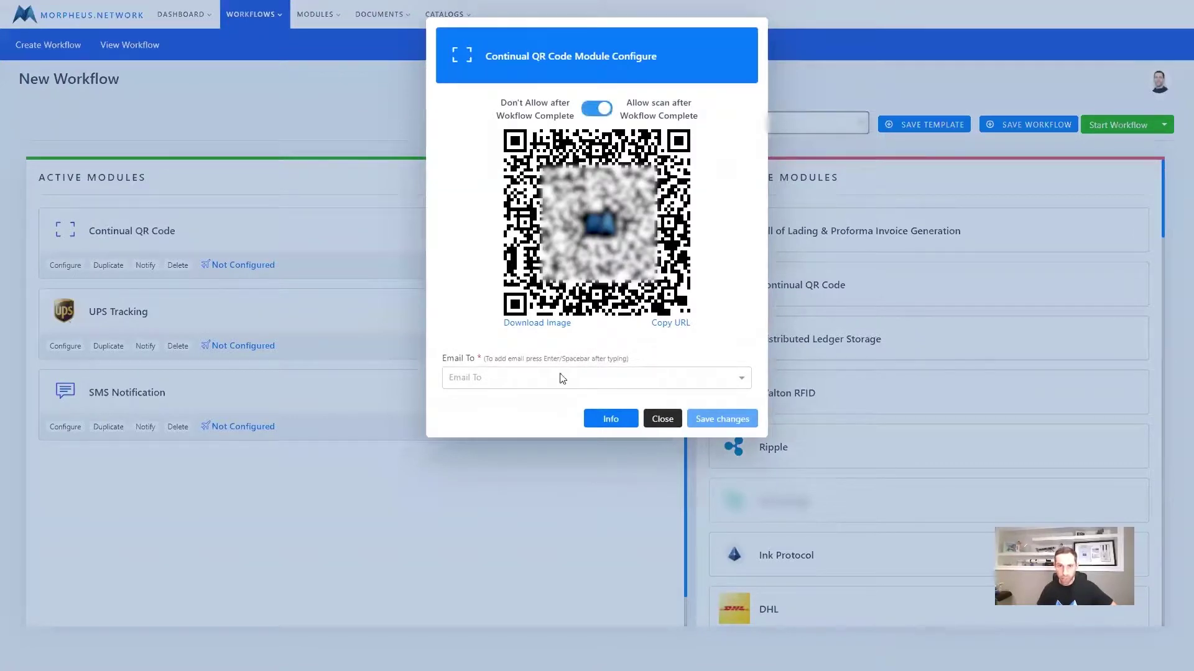
left_click(491, 379)
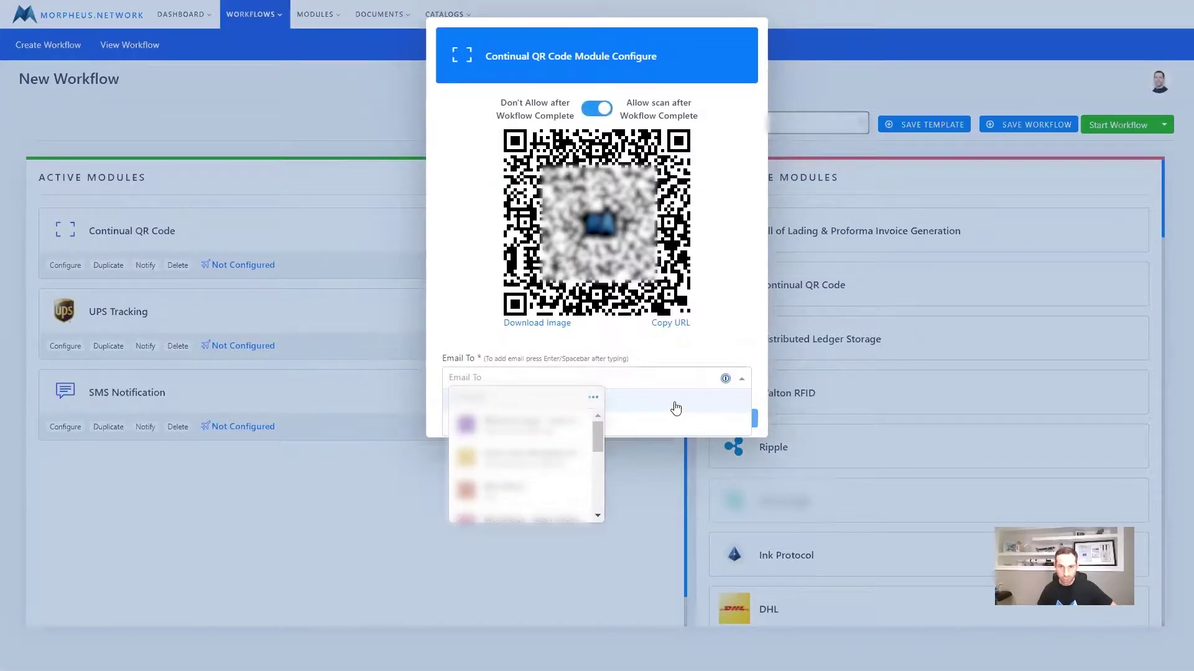
left_click(676, 408)
left_click(723, 418)
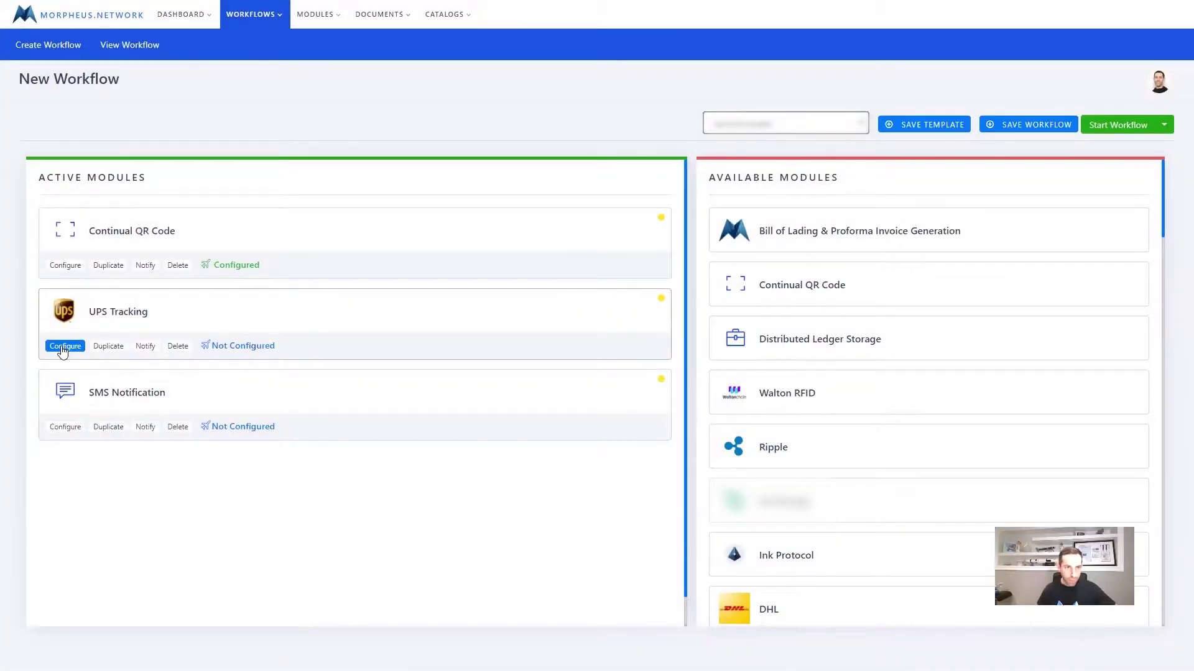
Set the UPS Tracking module's tracking number from the saved suggestions and save it.
left_click(62, 348)
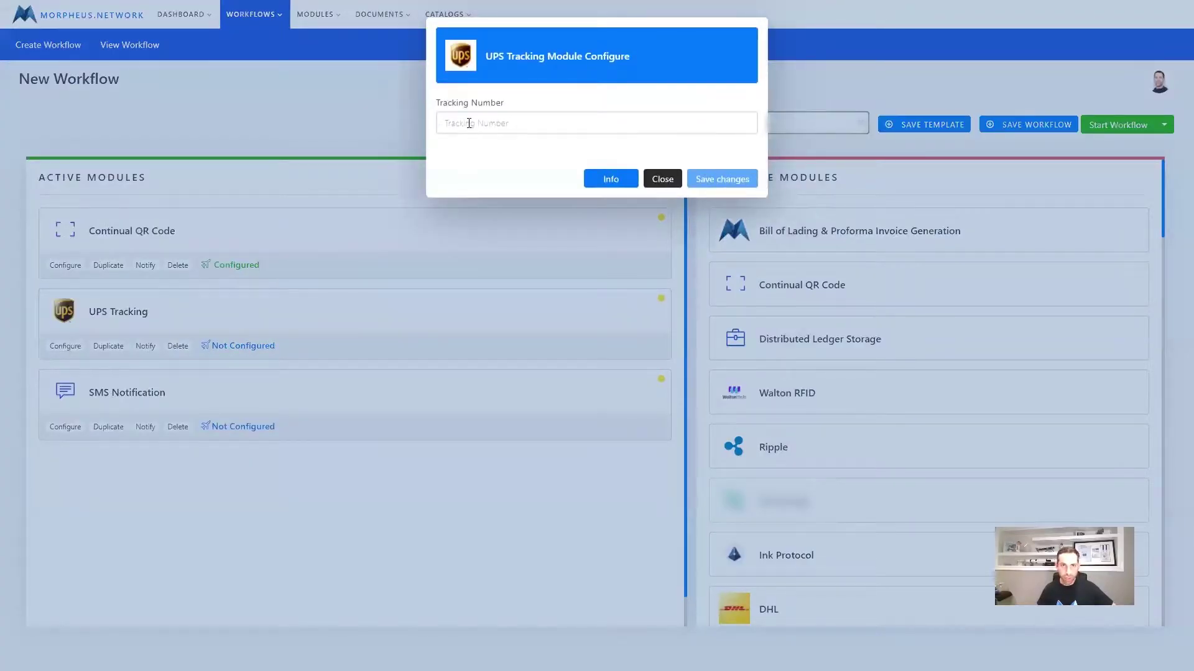
left_click(469, 123)
key("Down")
key("Return")
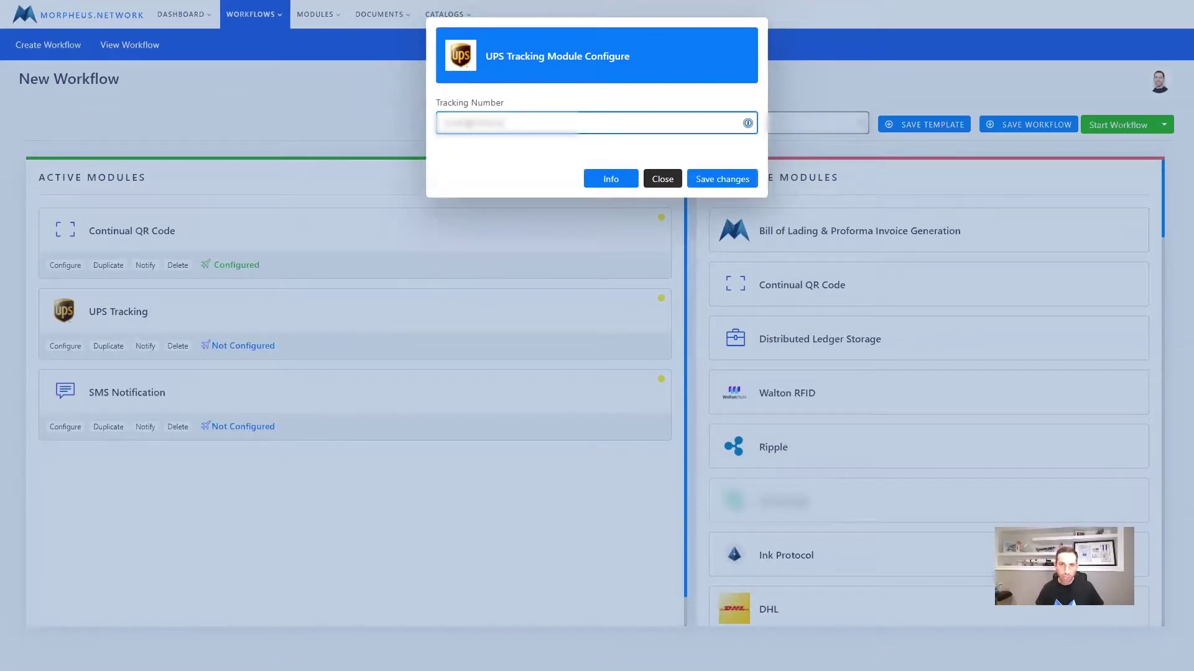
left_click(737, 181)
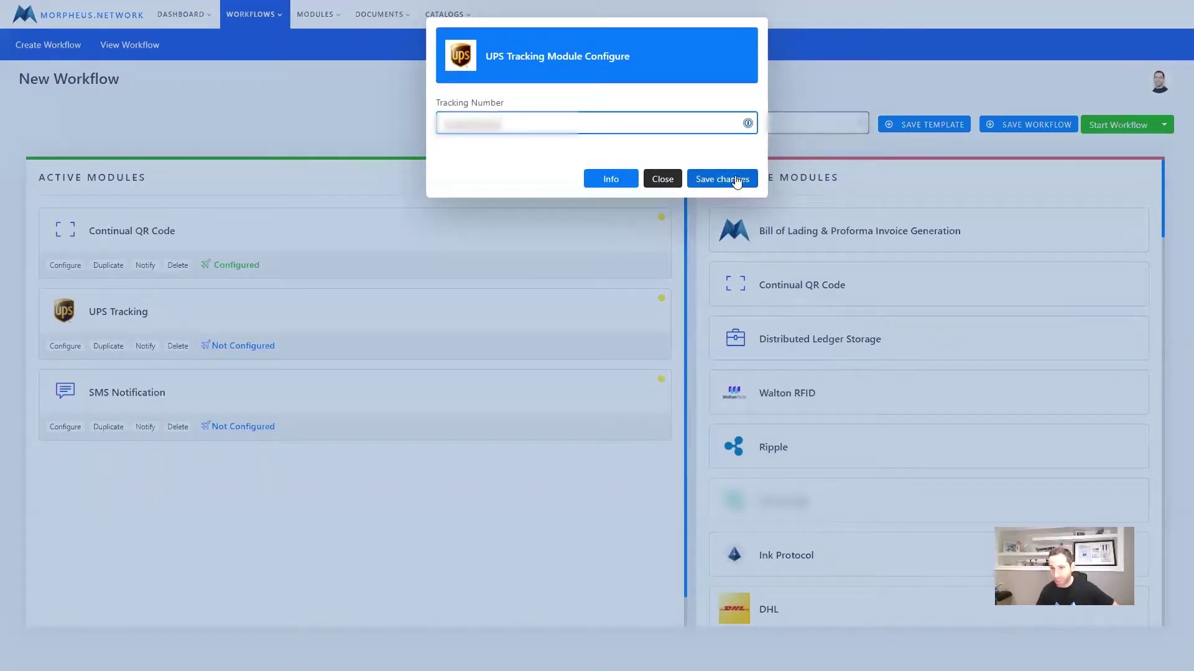
left_click(736, 180)
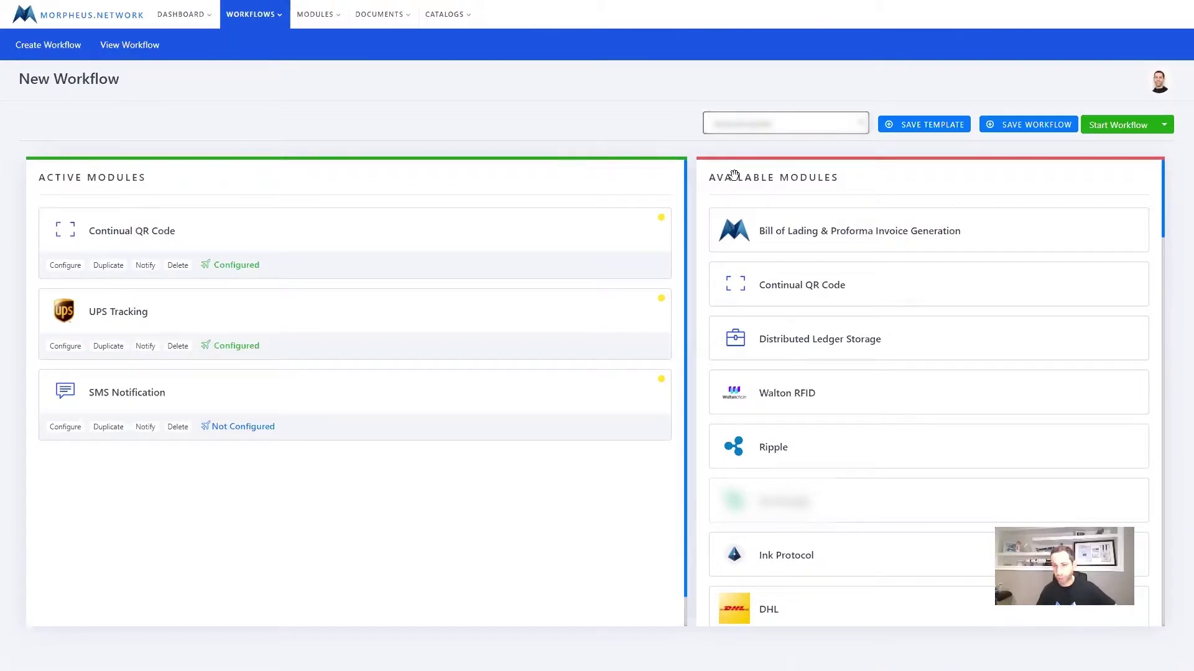
Configure SMS Notification for a Canada (1) mobile number with body text 'interoptest1'.
left_click(66, 427)
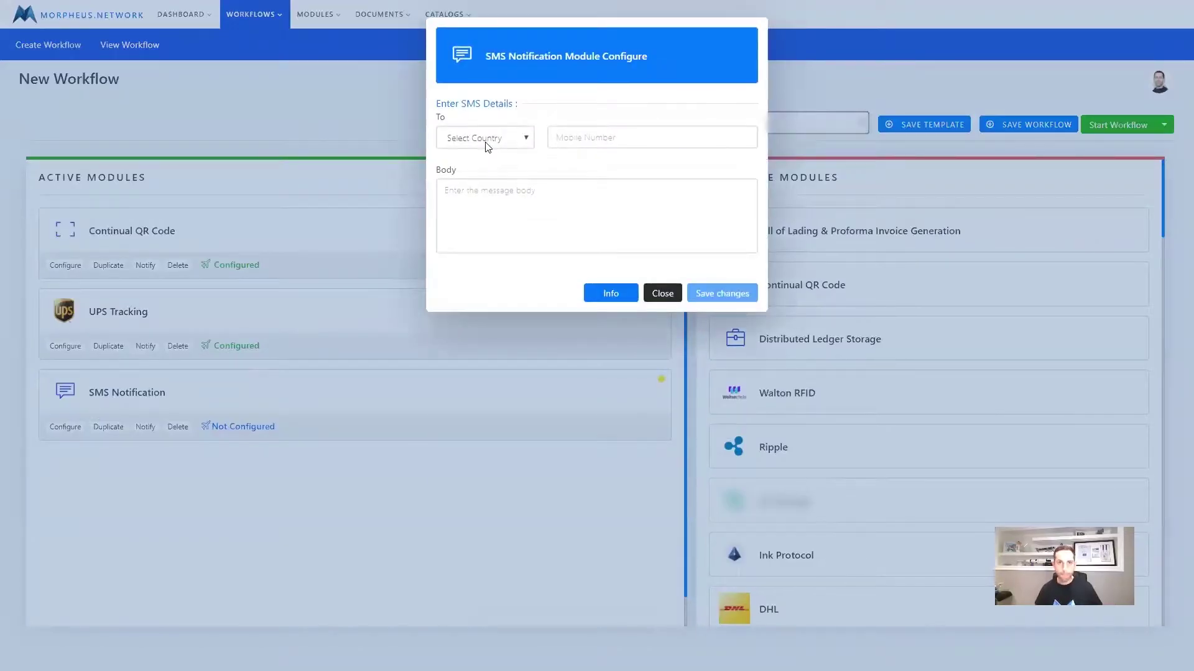
left_click(487, 138)
scroll(502, 177, "up", 10)
left_click(502, 180)
left_click(599, 138)
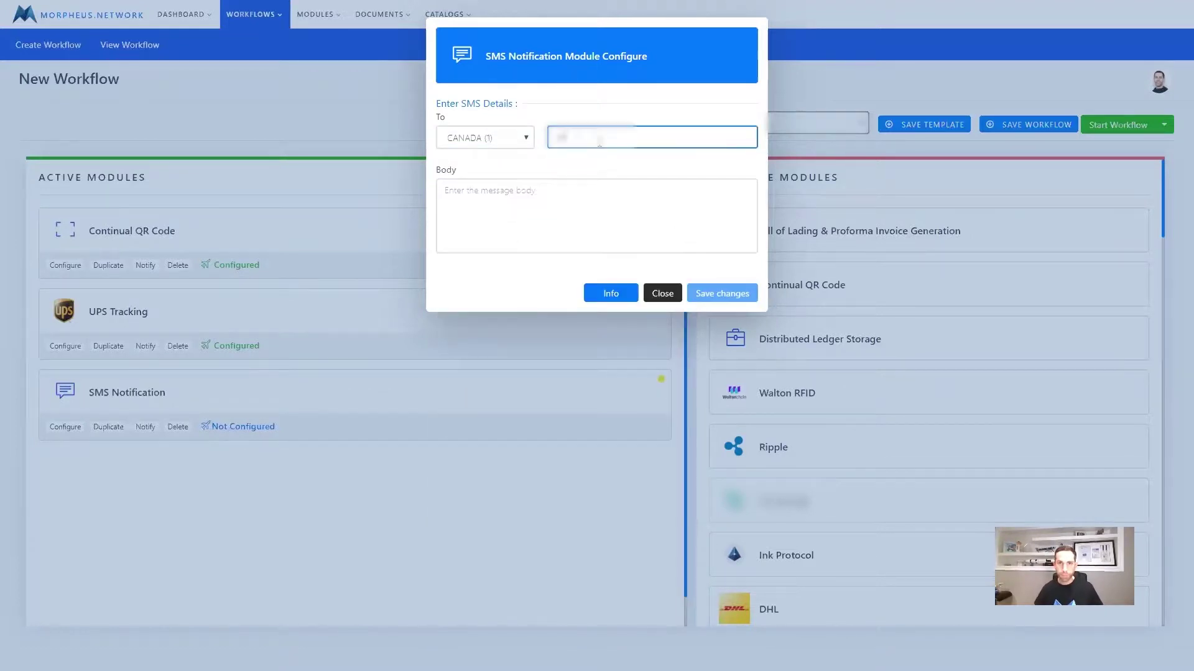
key("Tab")
type("inter")
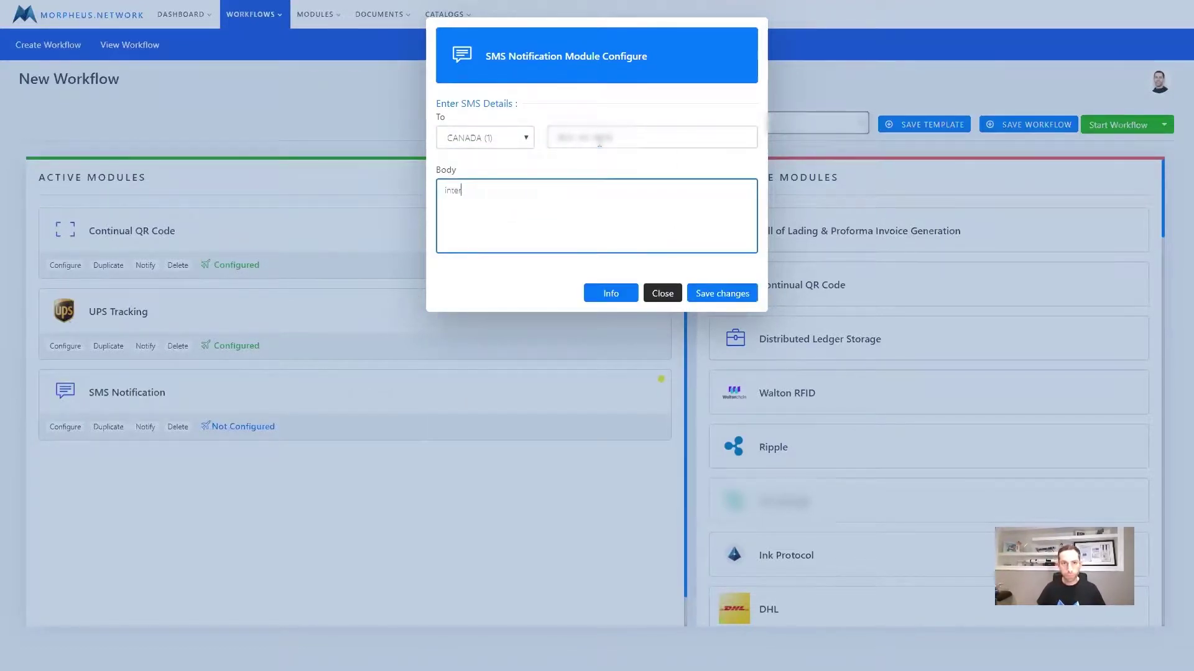
type("optest1")
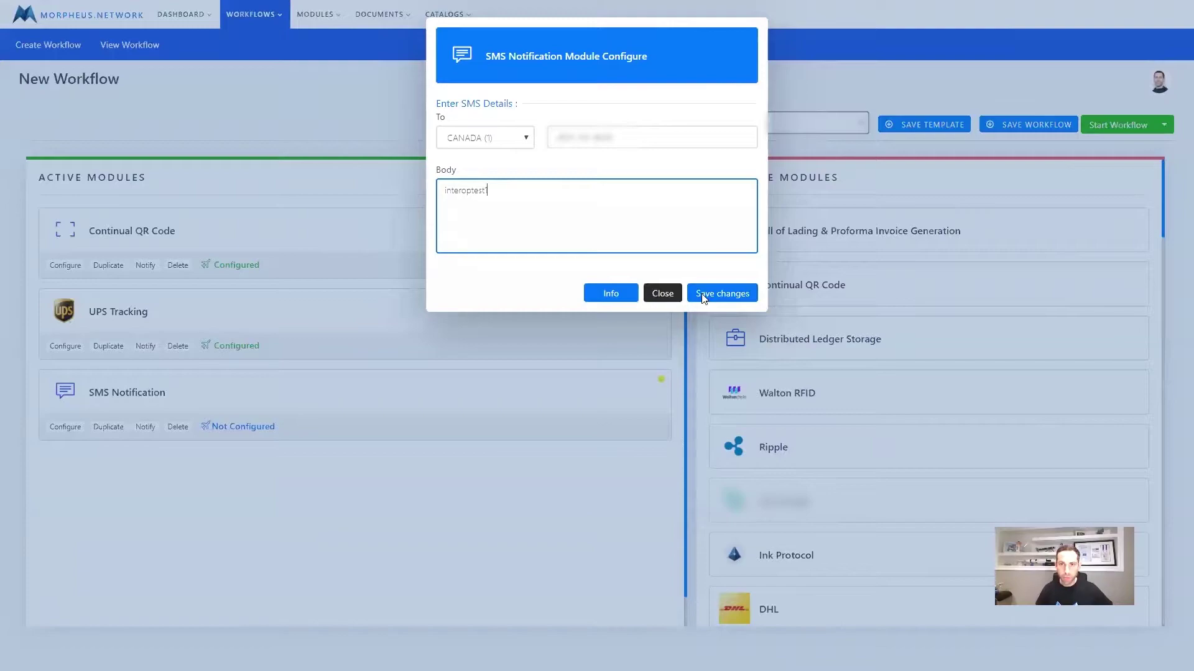
left_click(704, 298)
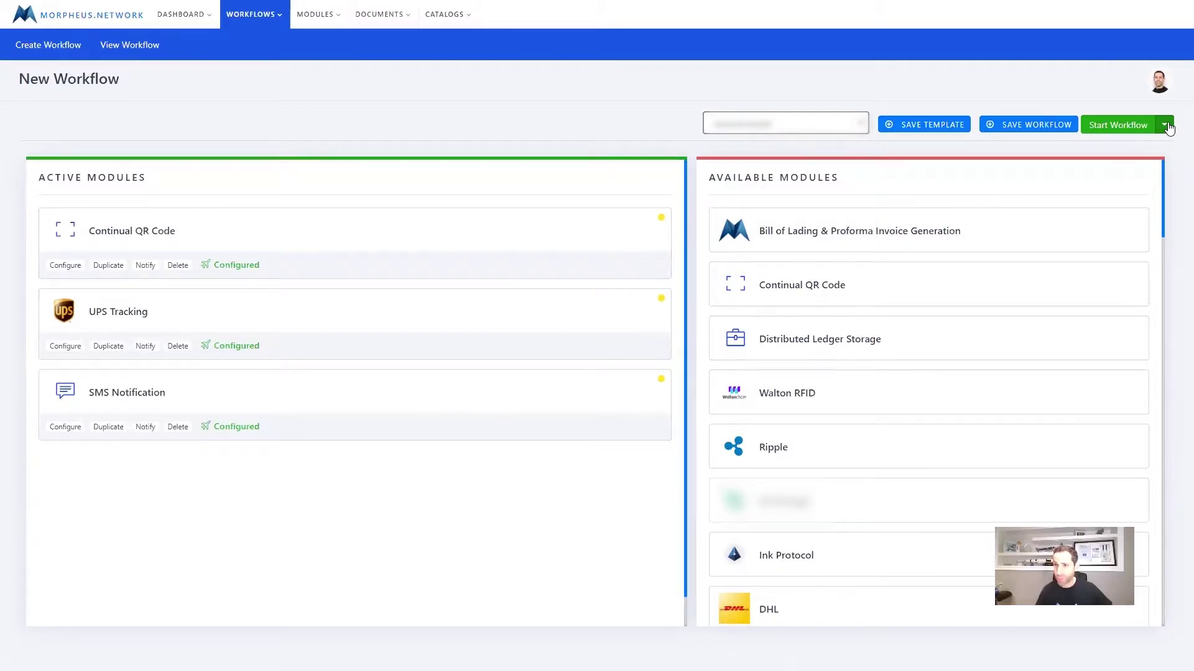
Start the INTEROP01 workflow on the EOS blockchain.
left_click(1166, 126)
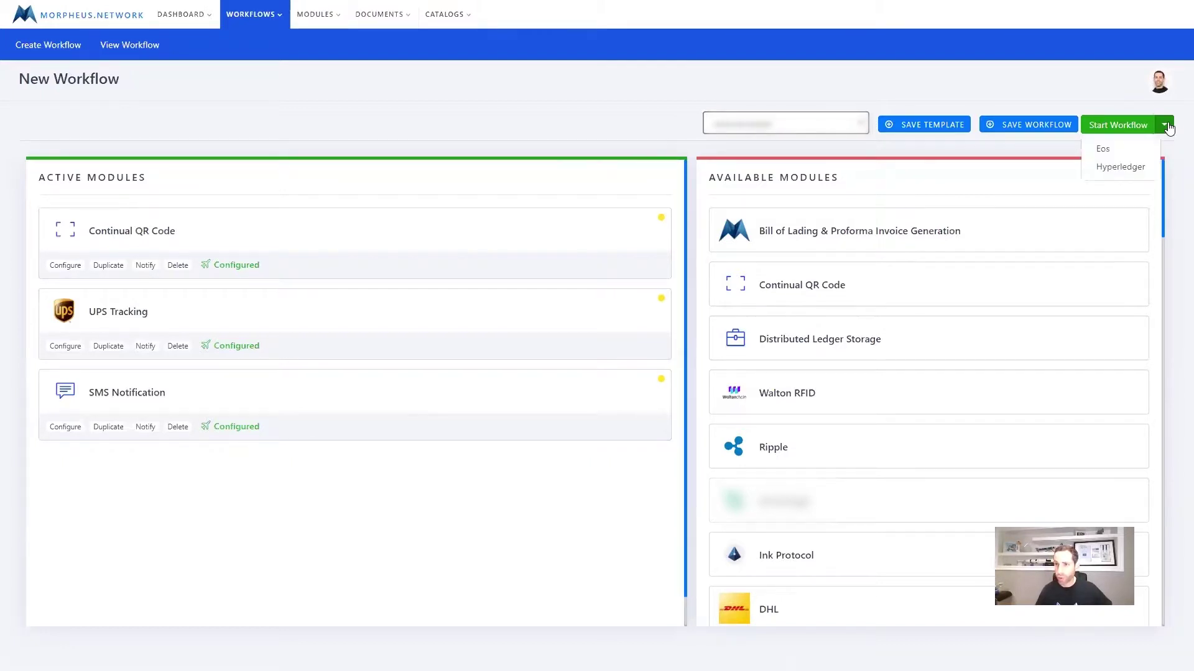
left_click(1102, 151)
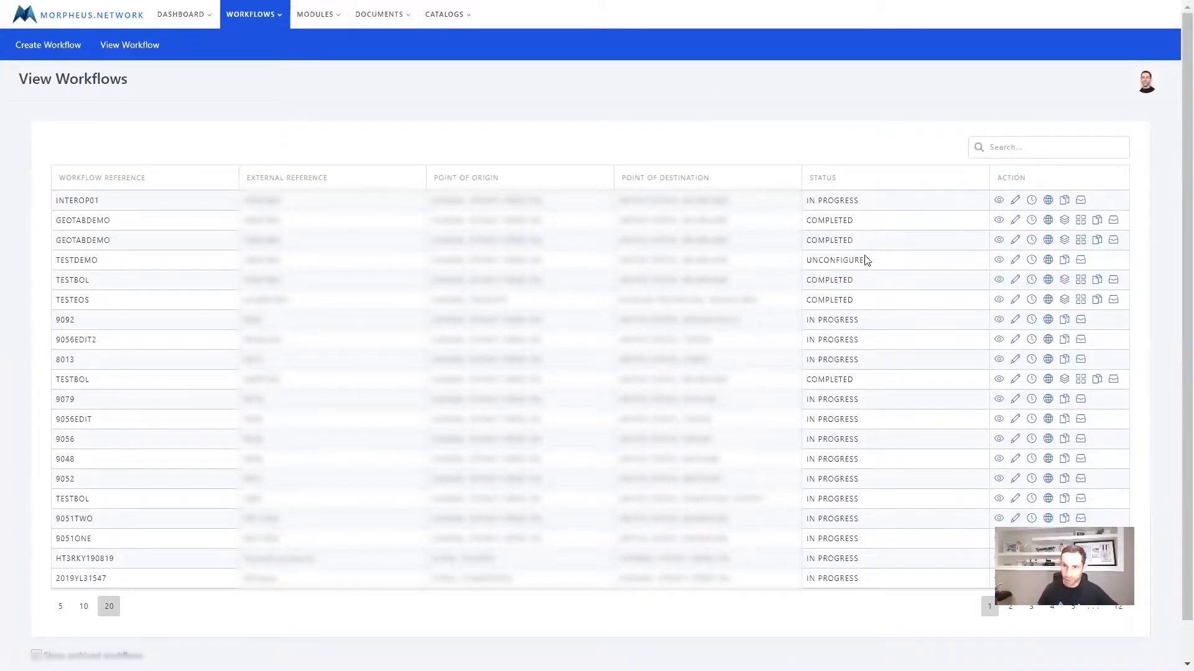
Open the Progress view from the INTEROP01 row's Action column.
left_click(1032, 201)
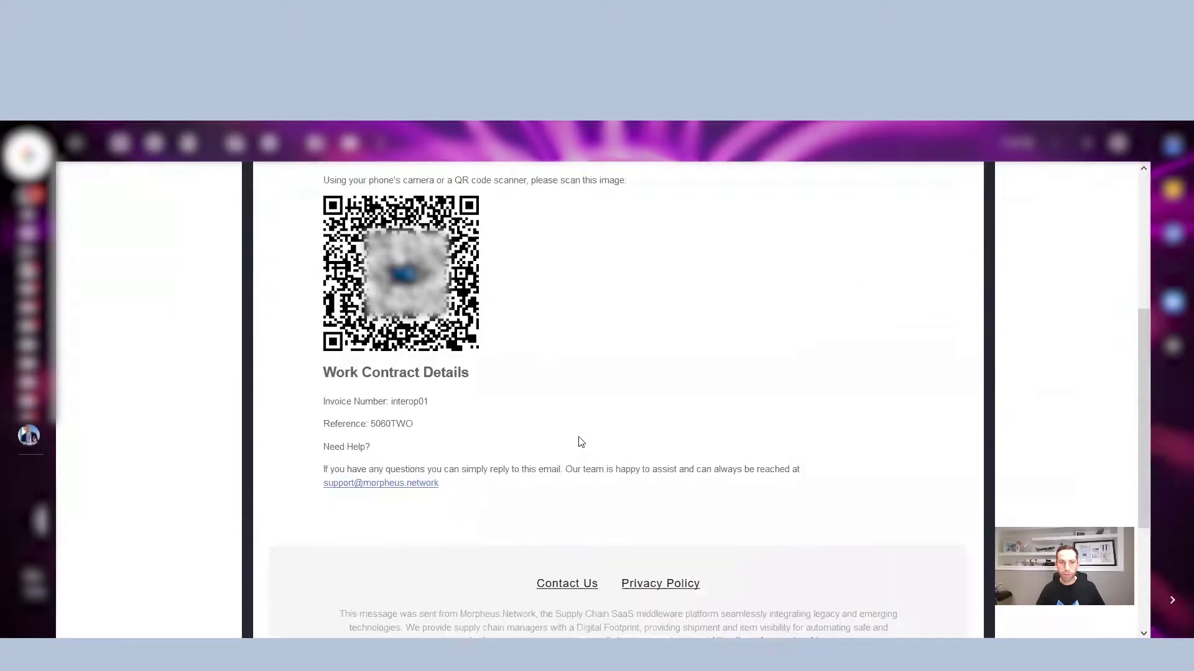
Scroll through the interop01 work contract email with its QR code.
scroll(610, 474, "up", 2)
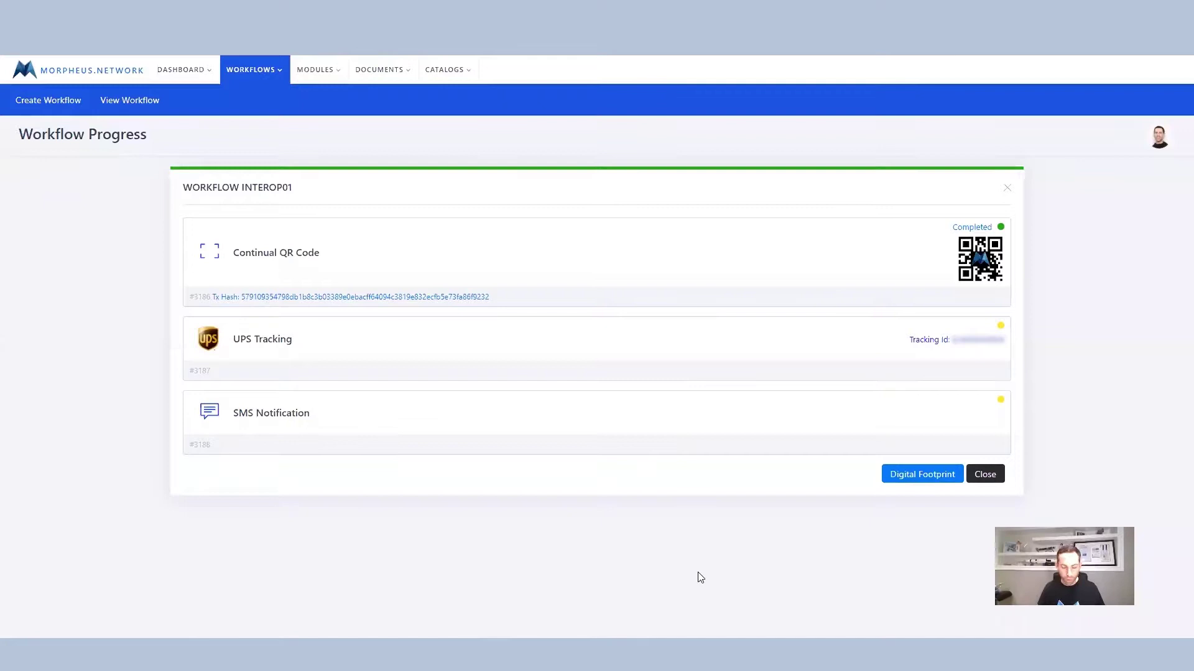
Switch the browser to full screen and open INTEROP01's Digital Footprint record.
key("F11")
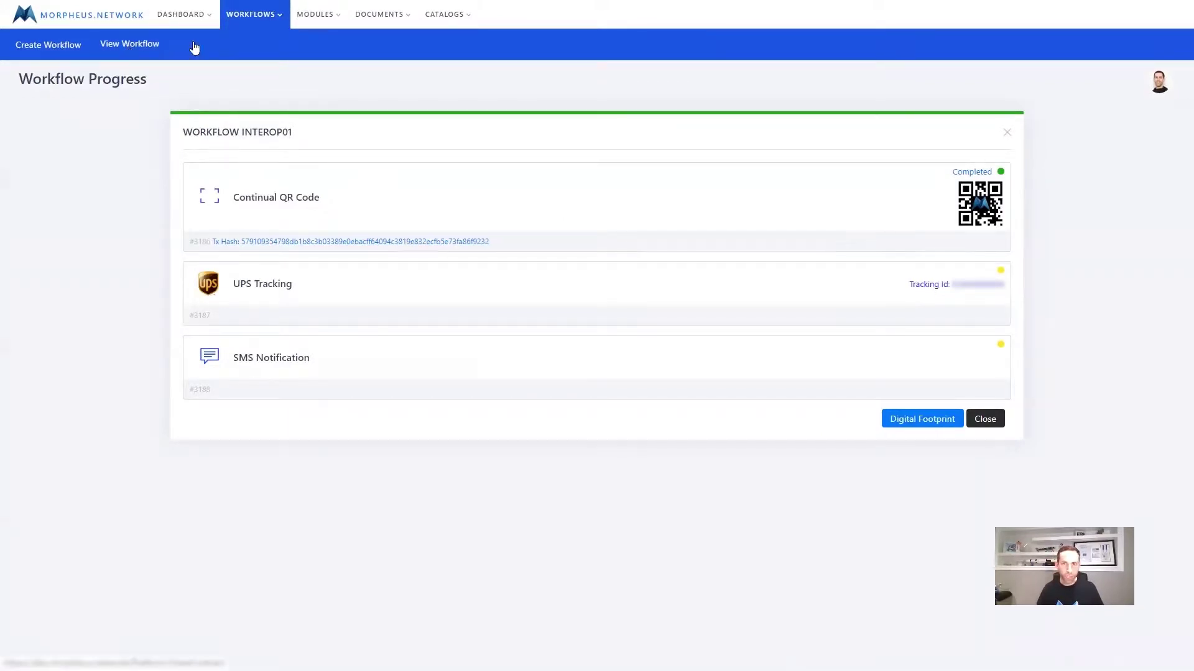
left_click(911, 421)
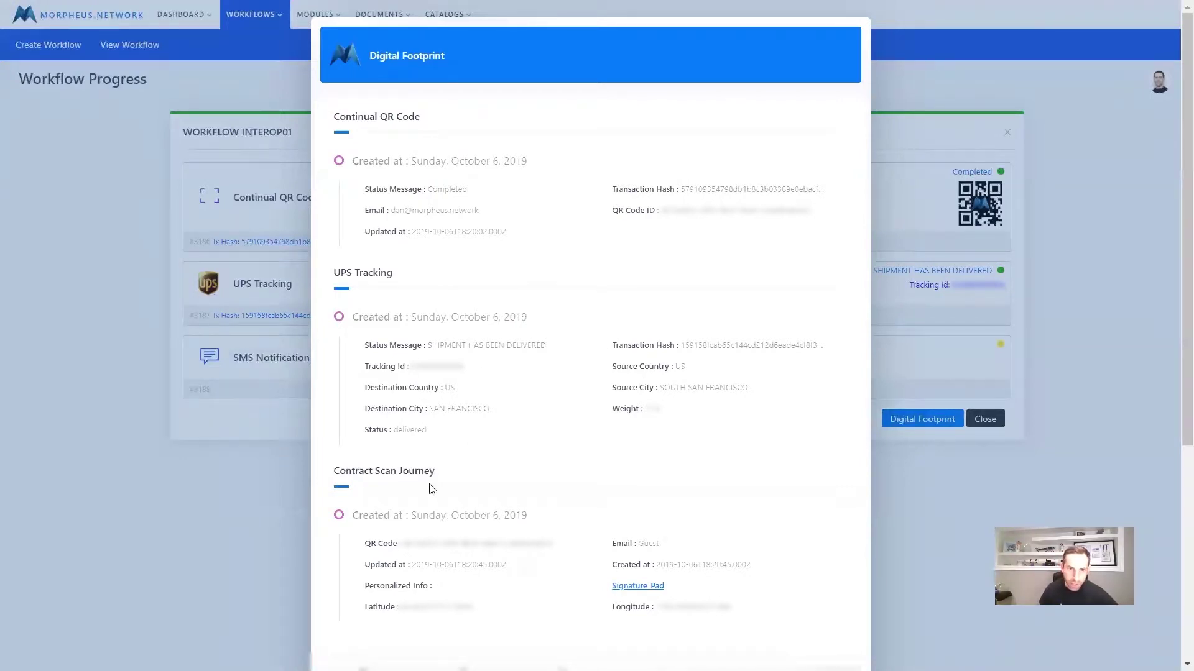
Review the Digital Footprint details, signature image and scan-location map, then close the record.
scroll(483, 373, "down", 1)
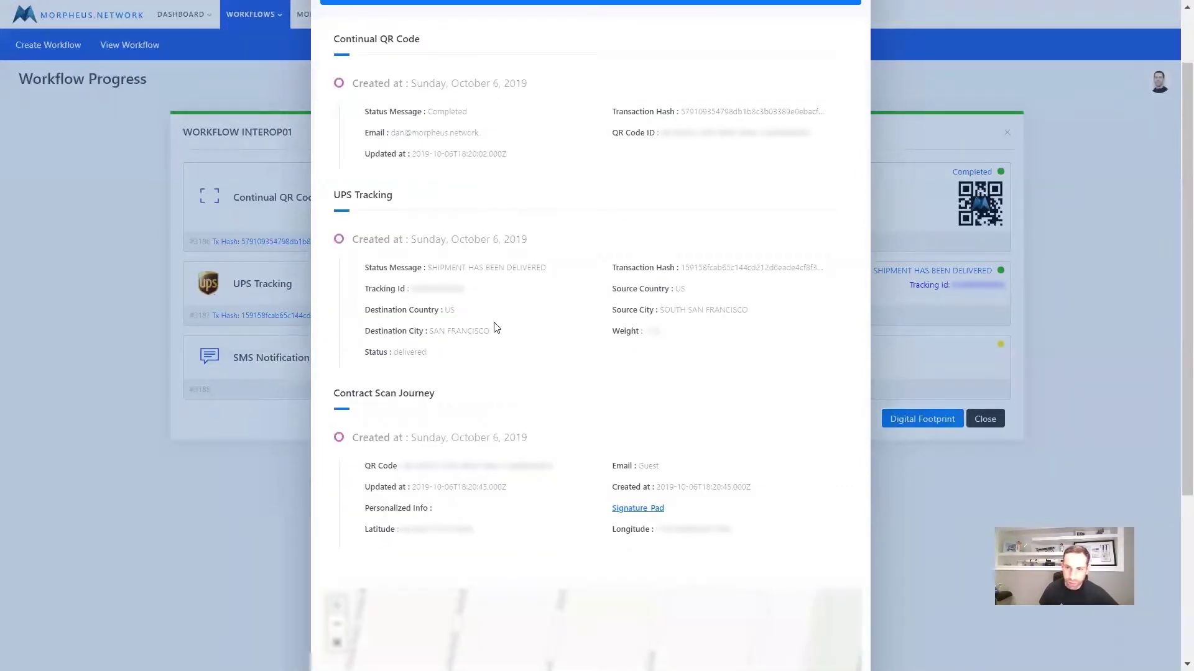
scroll(497, 327, "down", 1)
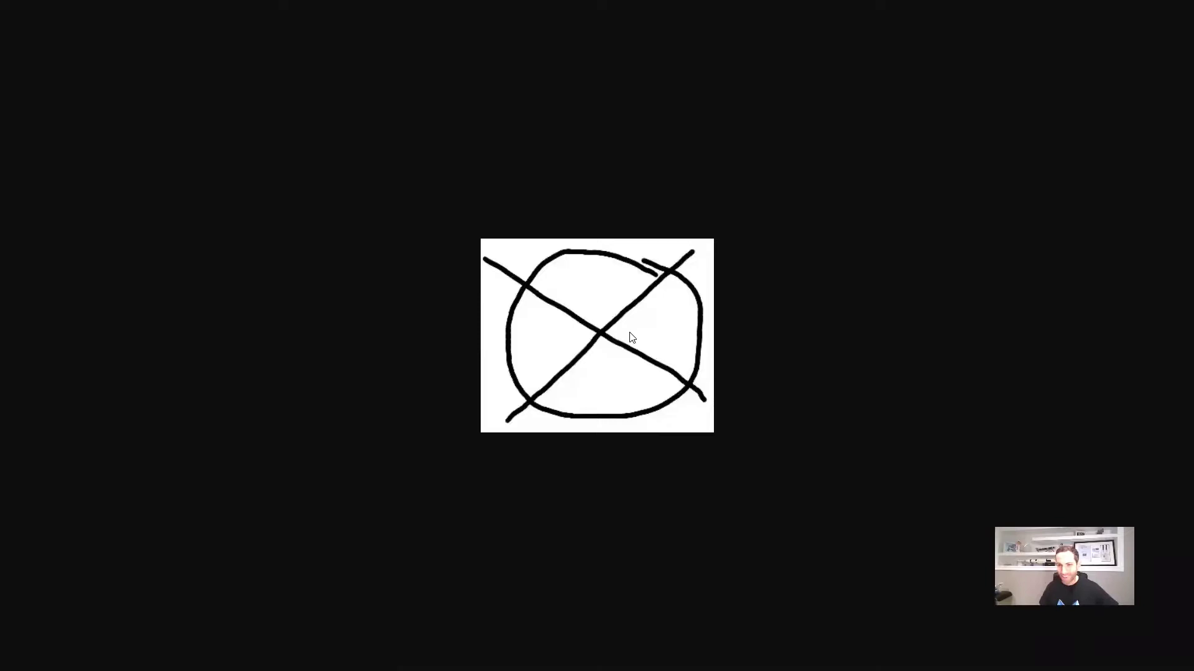
left_click(743, 327)
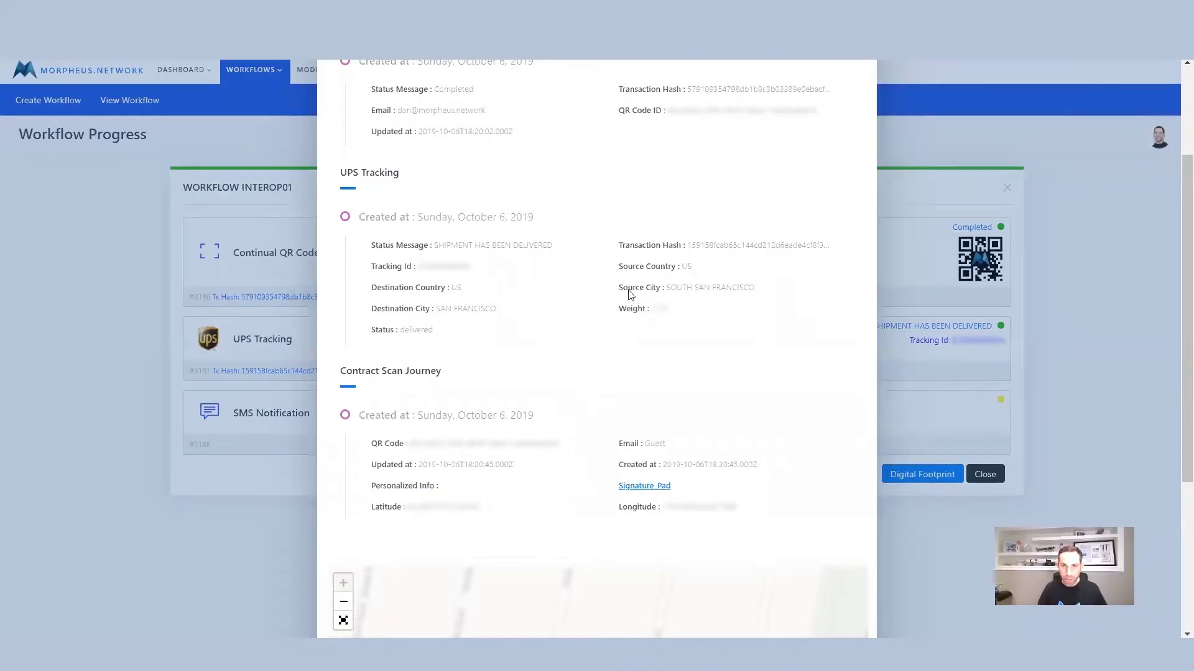
scroll(678, 323, "up", 3)
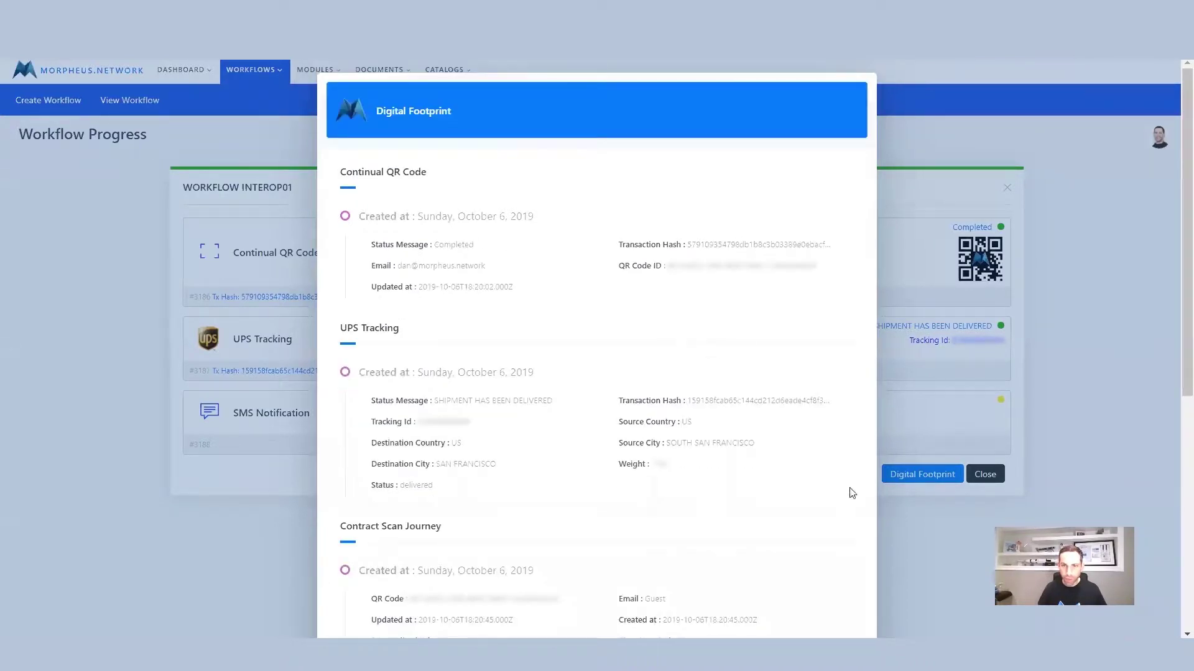
scroll(817, 432, "down", 2)
scroll(817, 430, "down", 6)
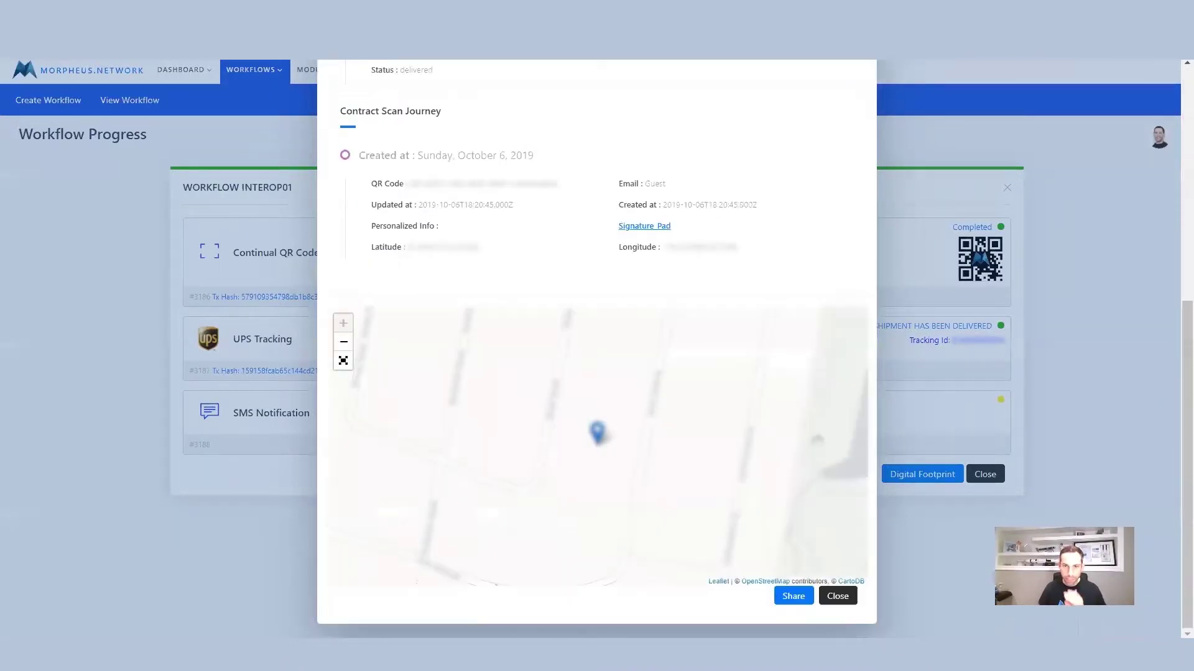
left_click(837, 597)
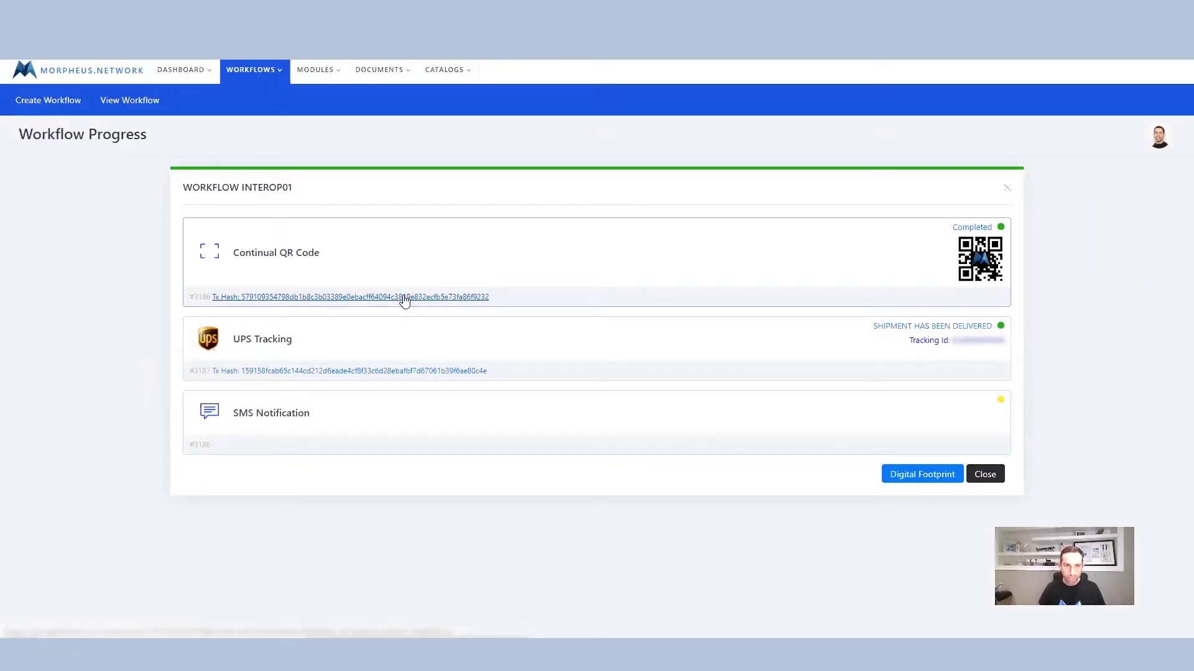
Open the Continual QR Code transaction on Bloks.io Jungle and highlight its module name and Completed status.
left_click(404, 298)
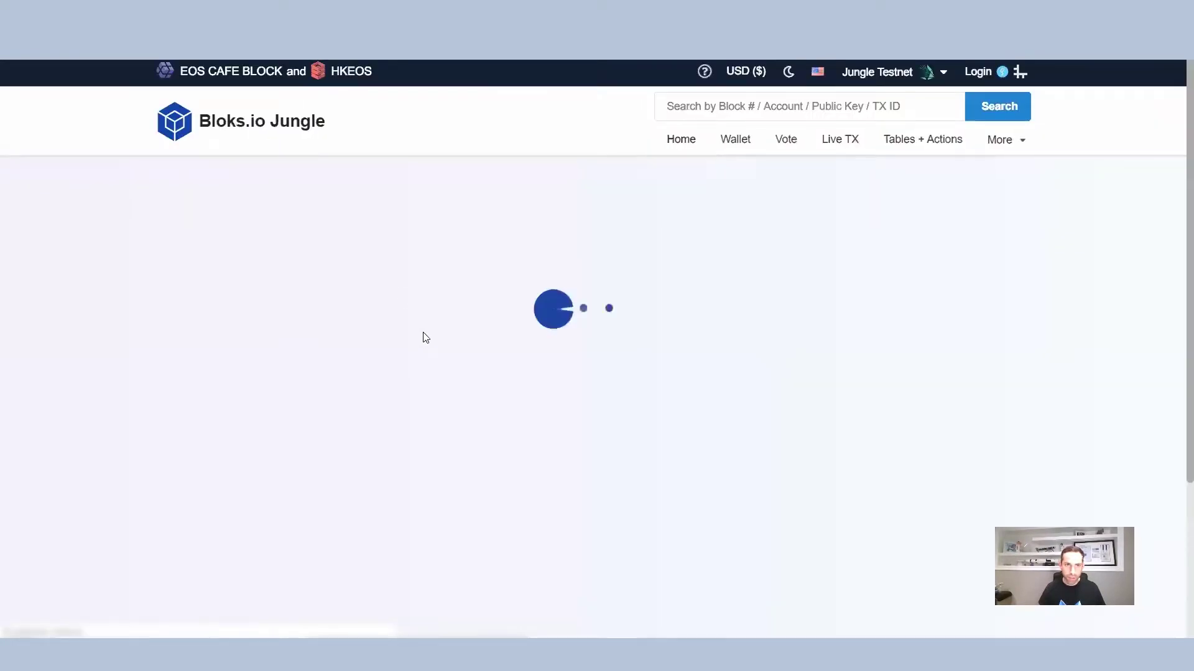
scroll(451, 347, "down", 1)
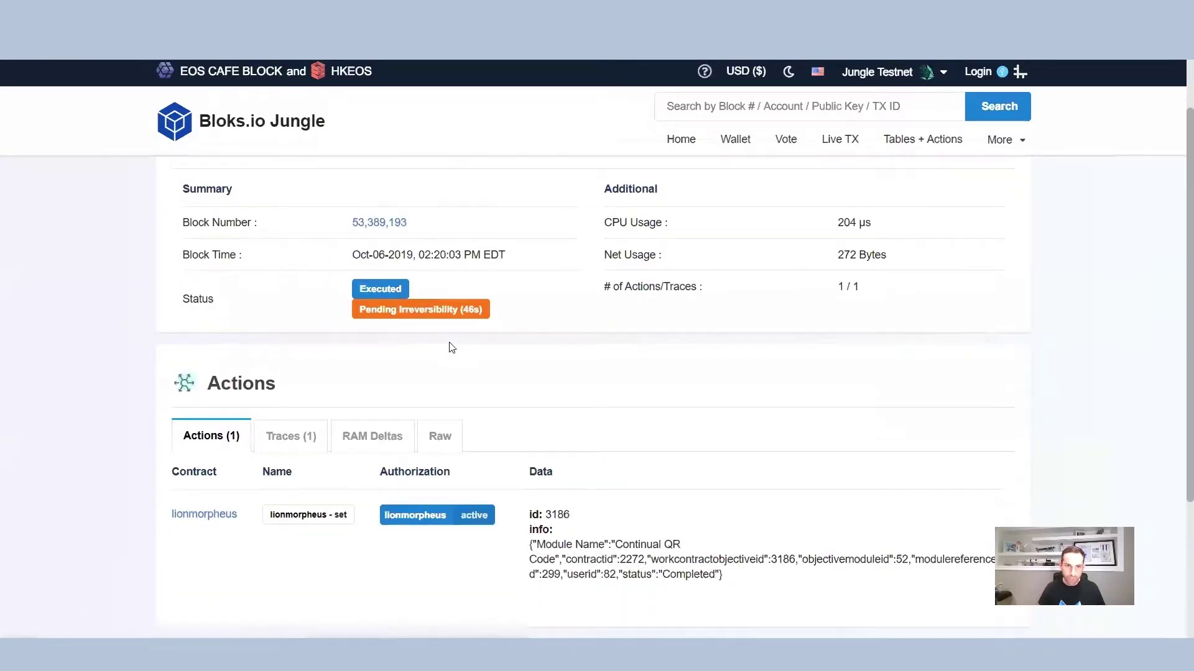
scroll(451, 347, "down", 1)
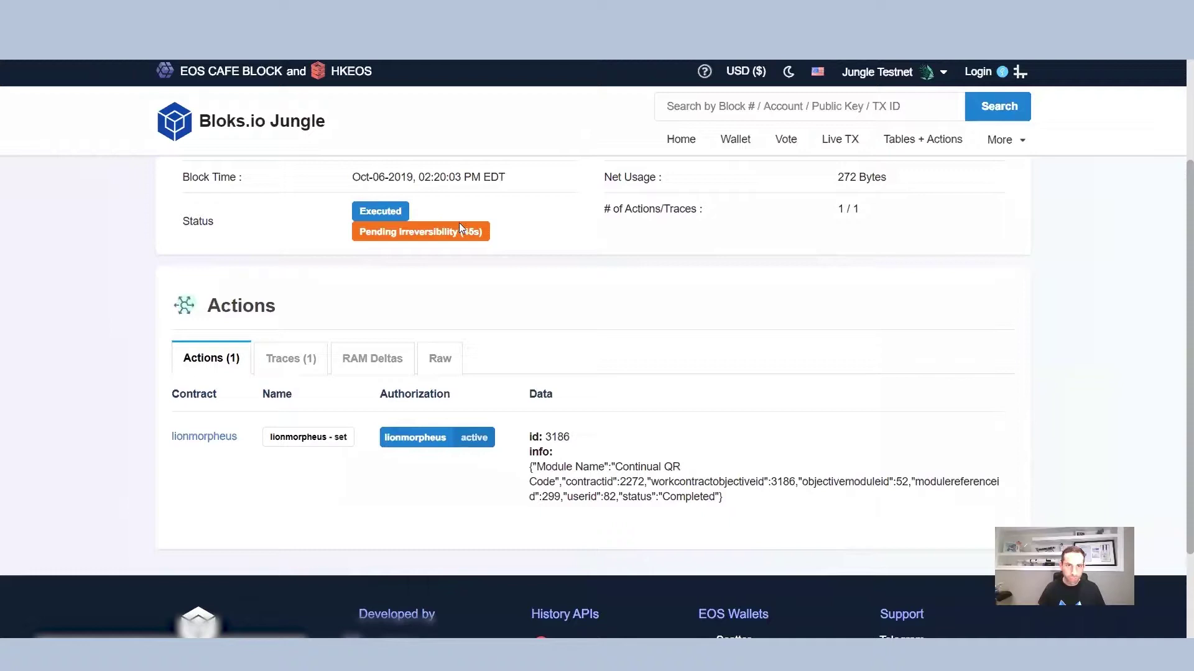
scroll(491, 337, "down", 1)
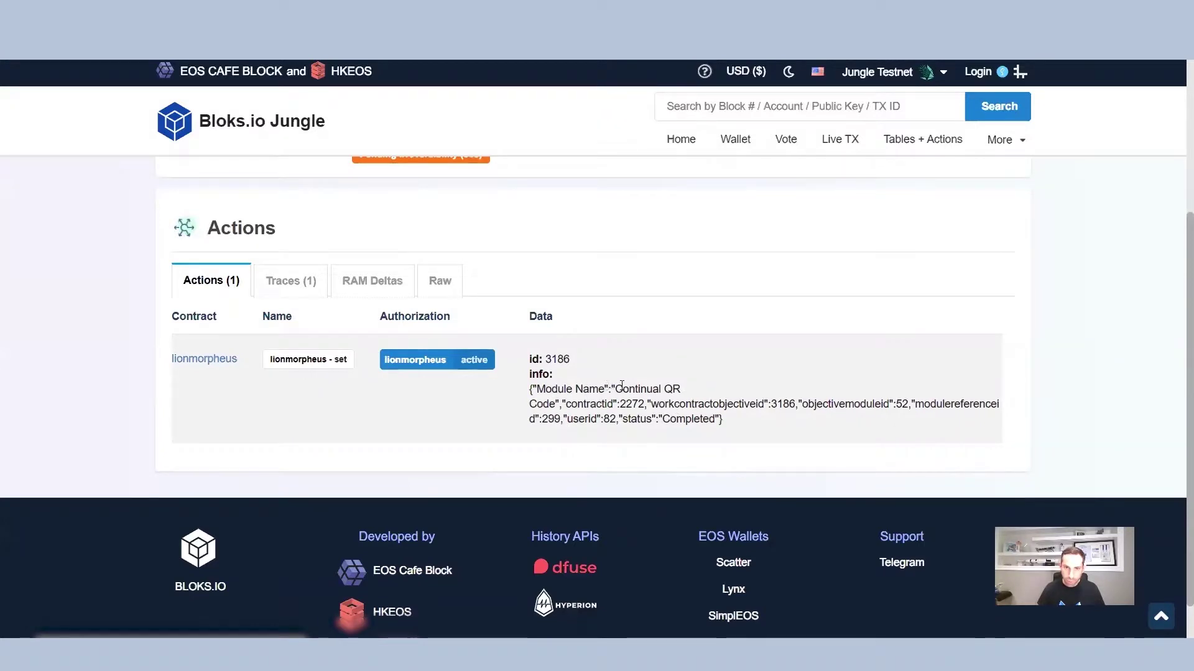
left_click_drag(621, 386, 720, 405)
left_click(585, 408)
left_click(715, 409)
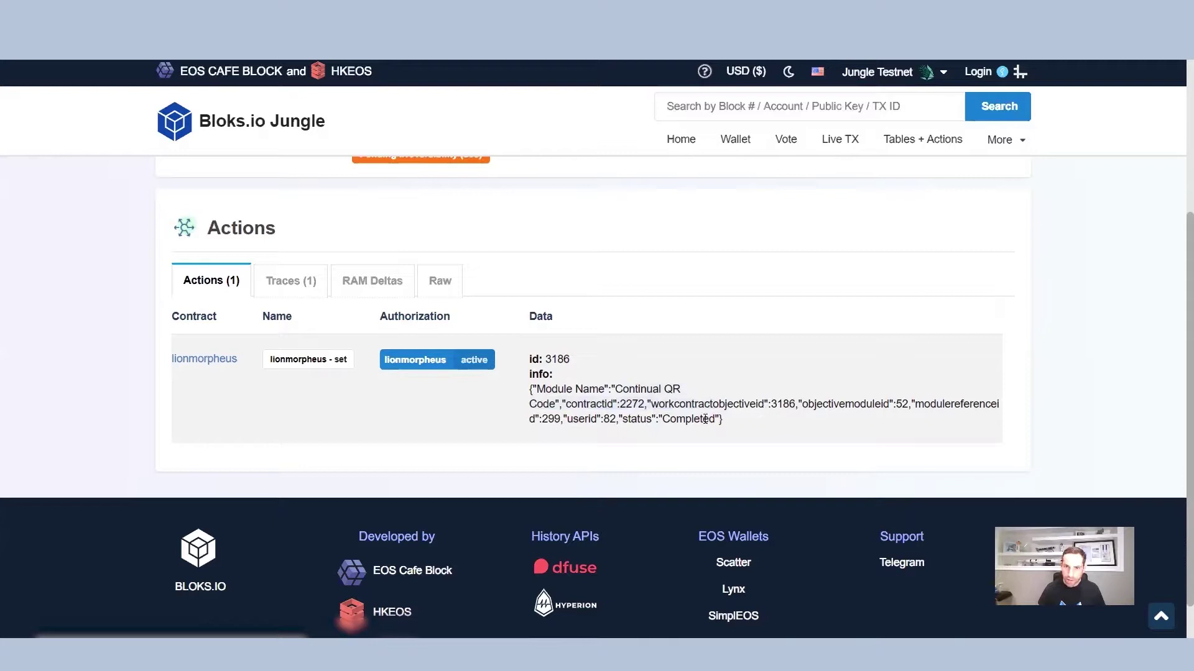
left_click_drag(653, 419, 715, 421)
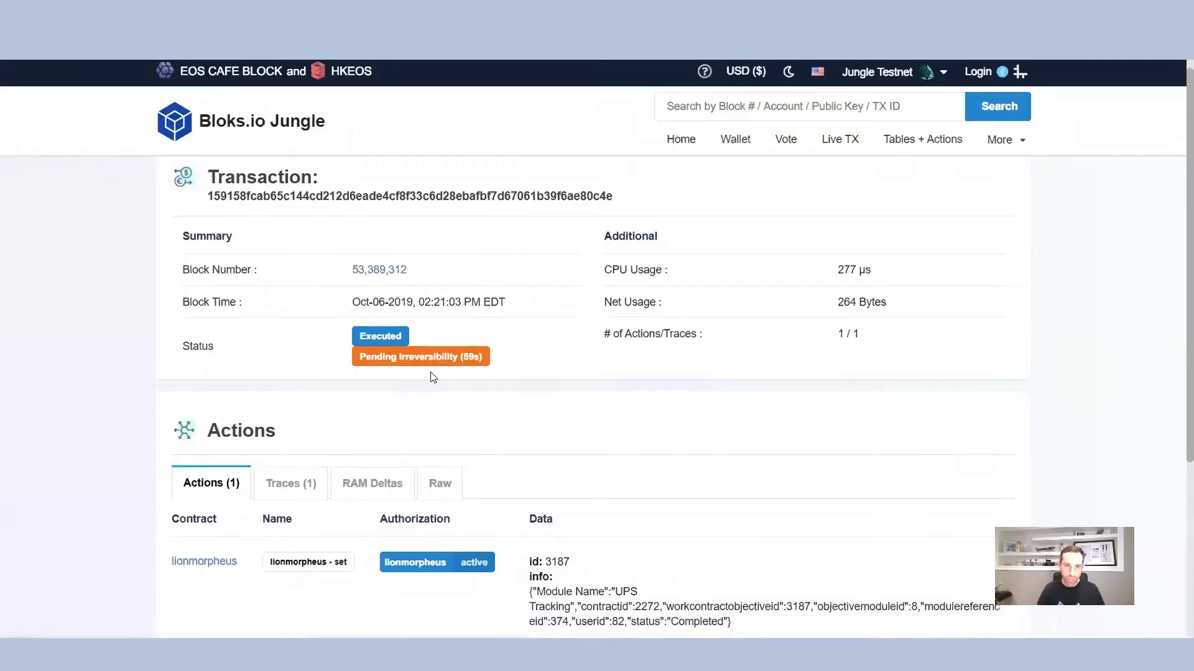
Highlight the UPS Tracking module name and its Completed status in the transaction's action data.
scroll(485, 398, "down", 5)
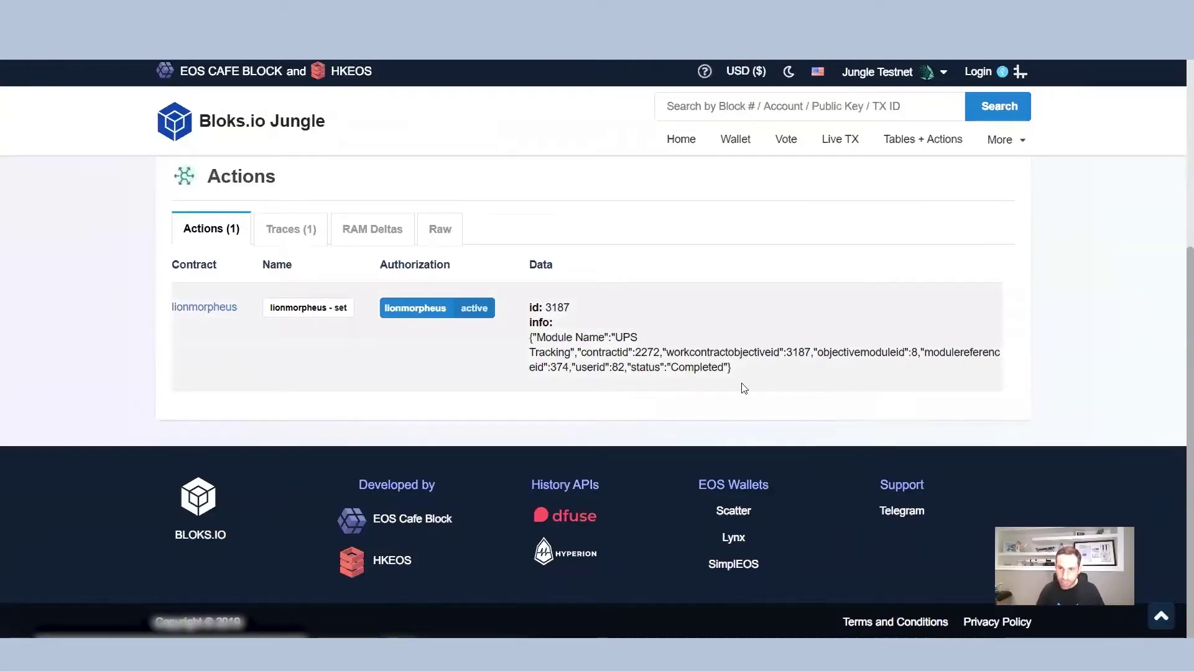
left_click_drag(611, 341, 571, 353)
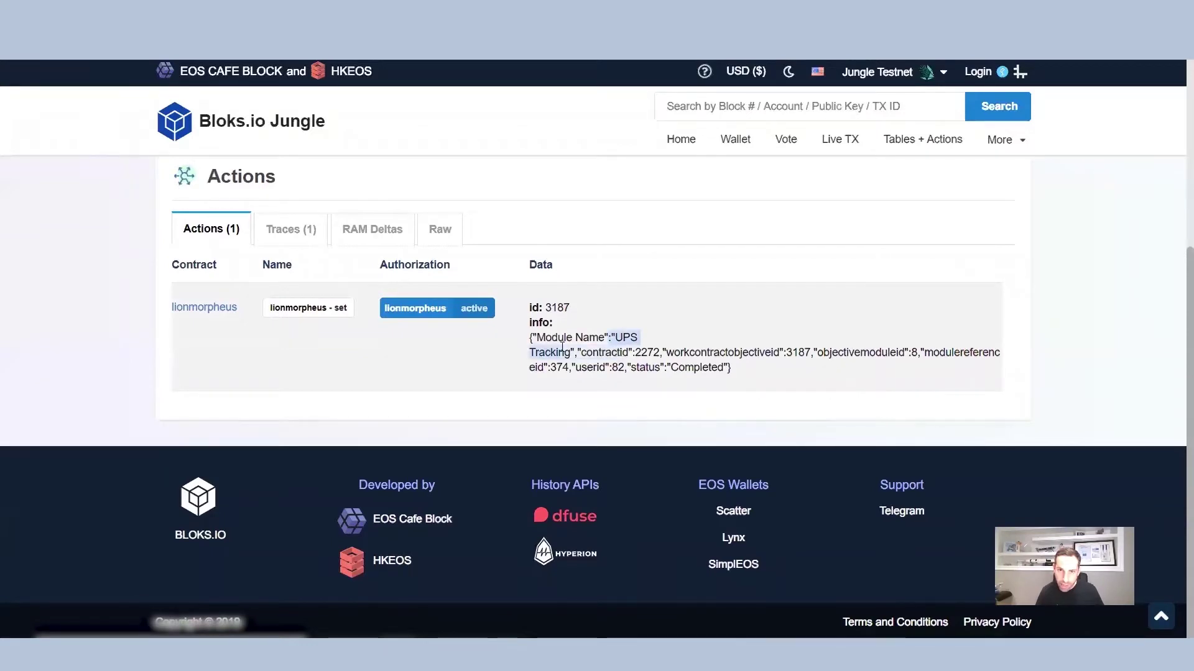
left_click_drag(725, 366, 671, 368)
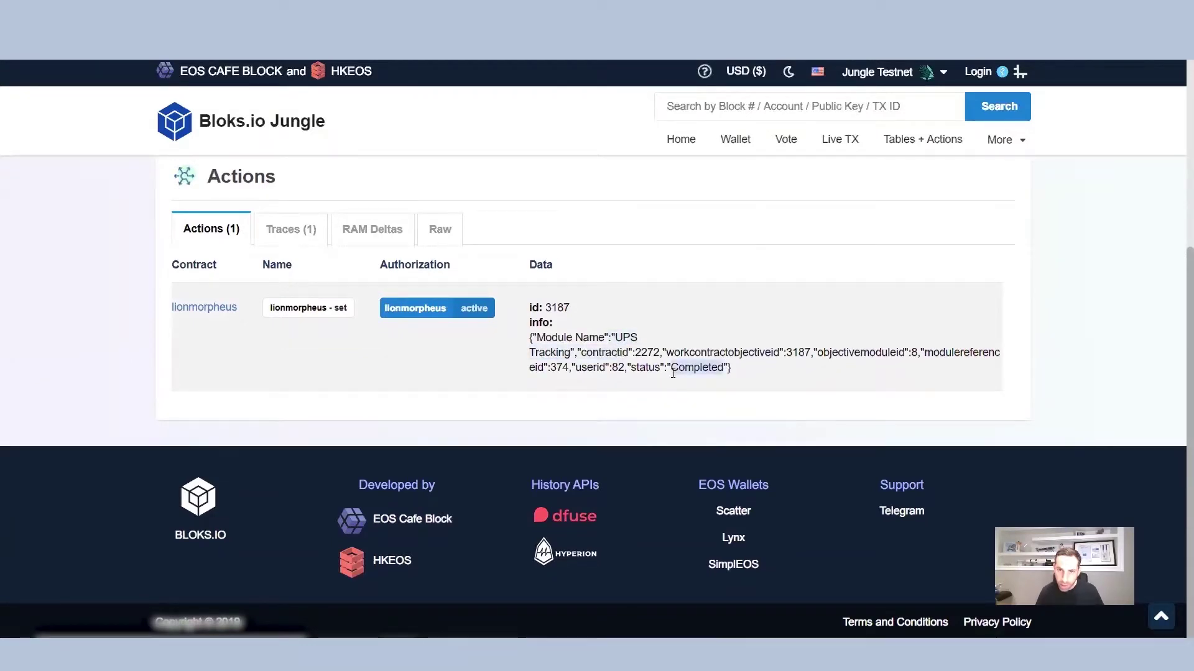
Return to Morpheus.Network's workflows list and duplicate the INTEROP01 workflow.
key("ctrl+Tab")
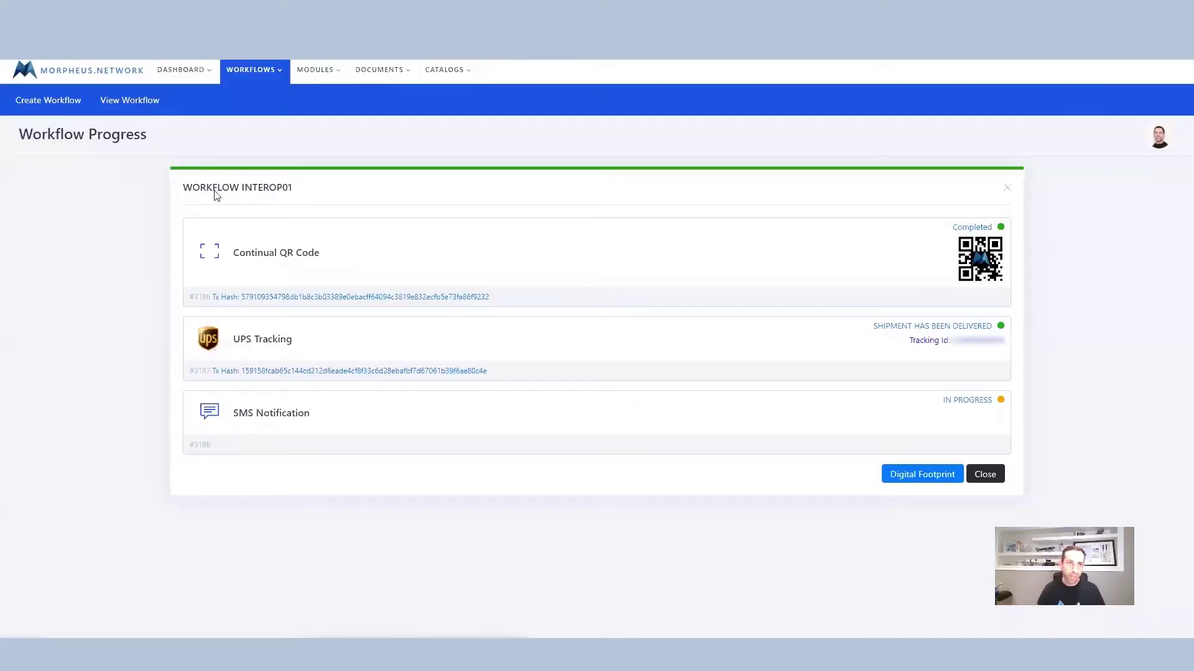
left_click(129, 101)
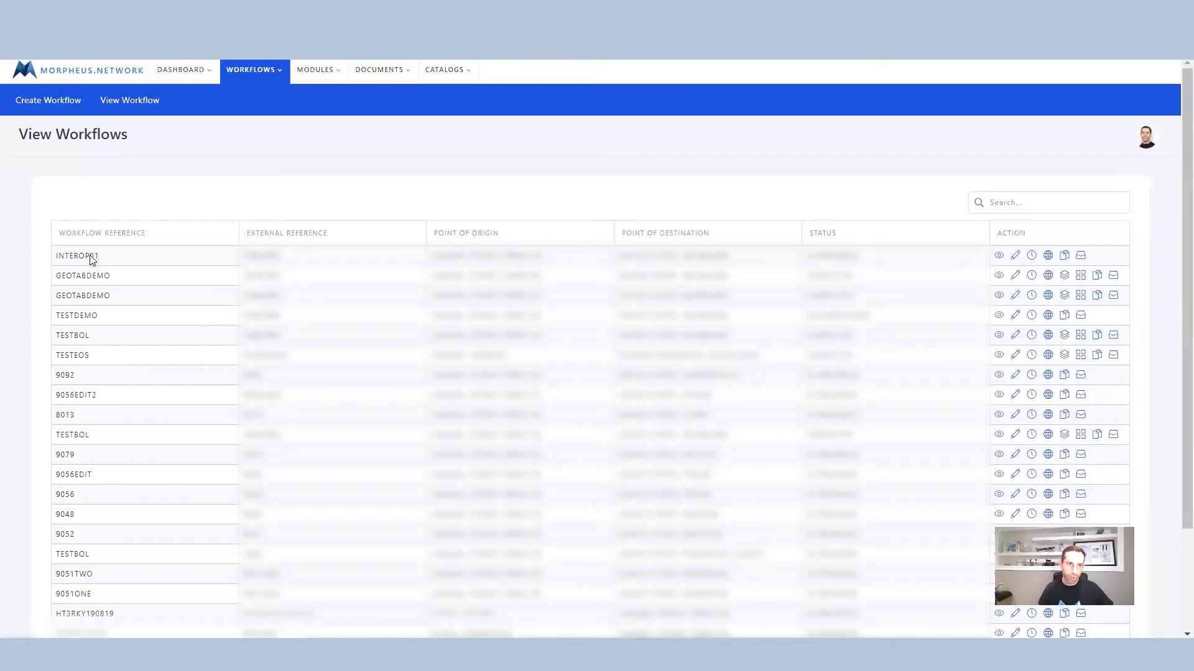
left_click(1064, 257)
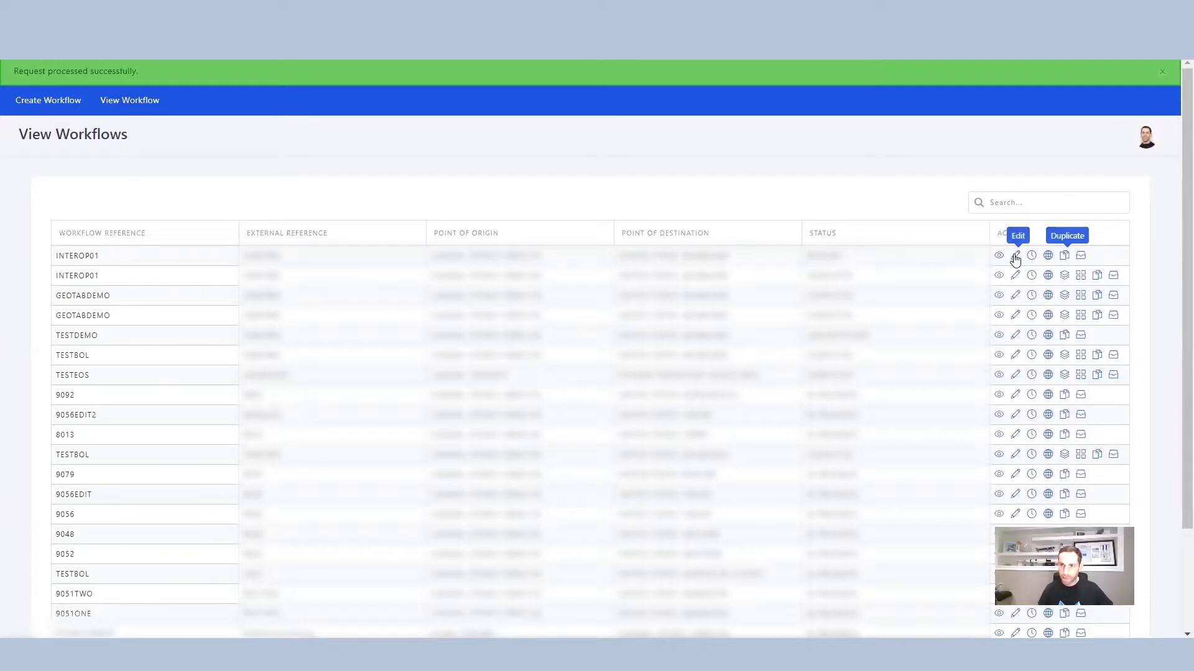
Change the duplicated workflow's reference from INTEROP01 to interop02, save it, and scroll to its modules.
left_click(1015, 257)
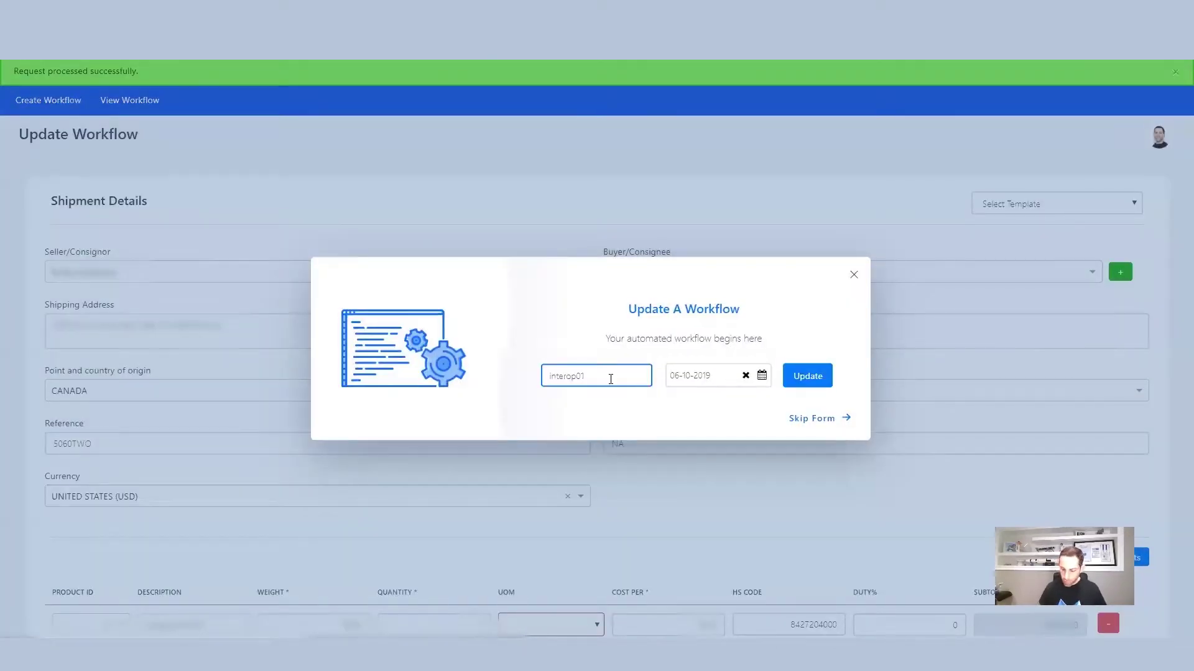
left_click(611, 379)
key("BackSpace")
type("2")
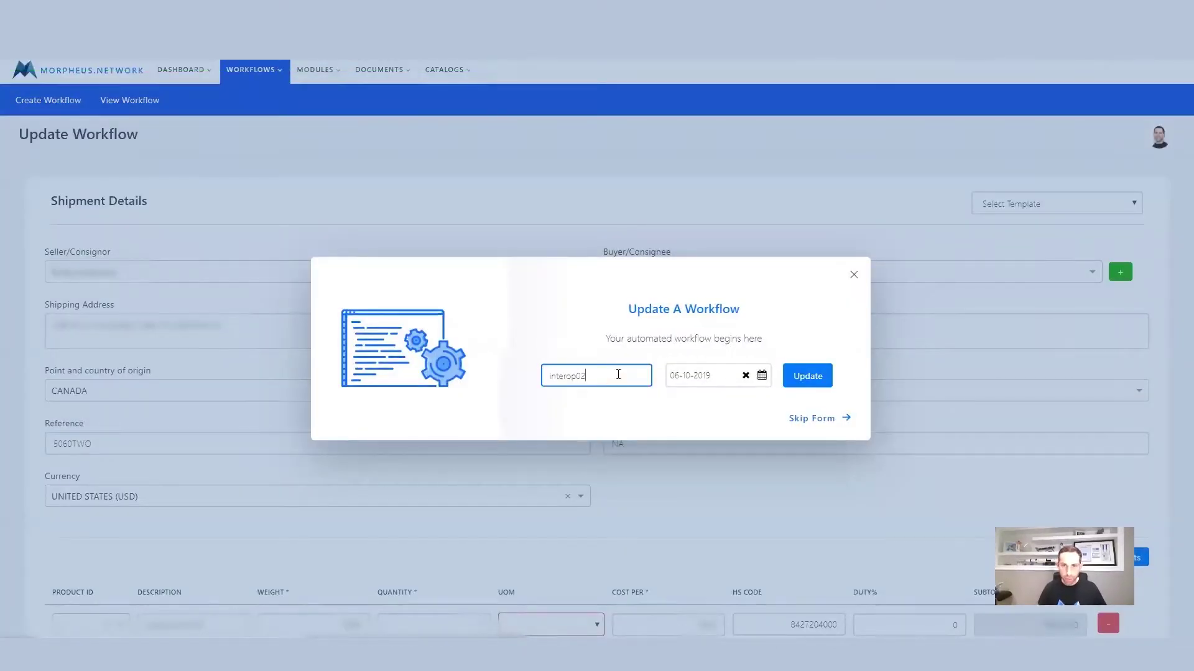
left_click(823, 384)
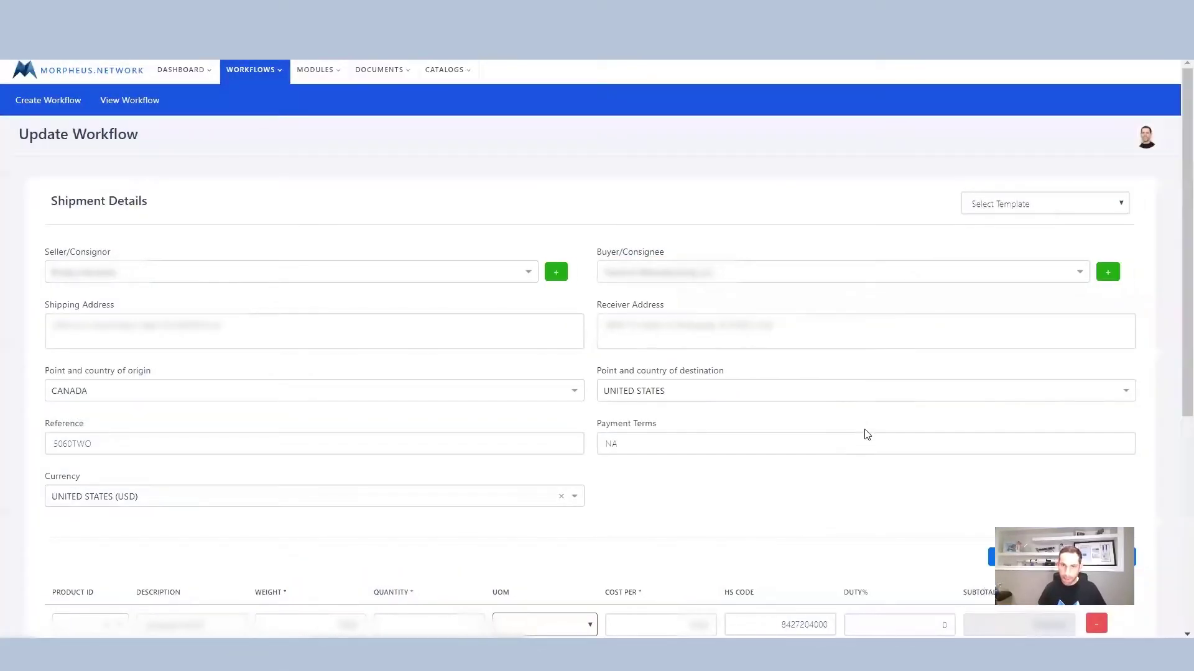
scroll(864, 466, "down", 5)
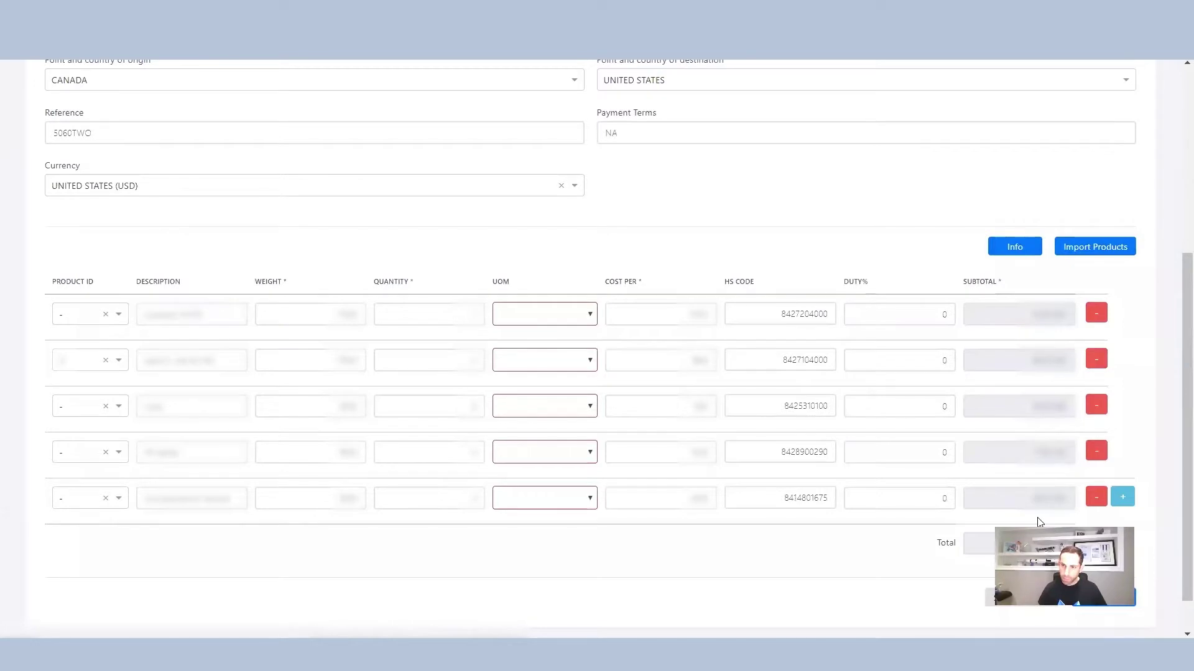
scroll(1096, 555, "down", 1)
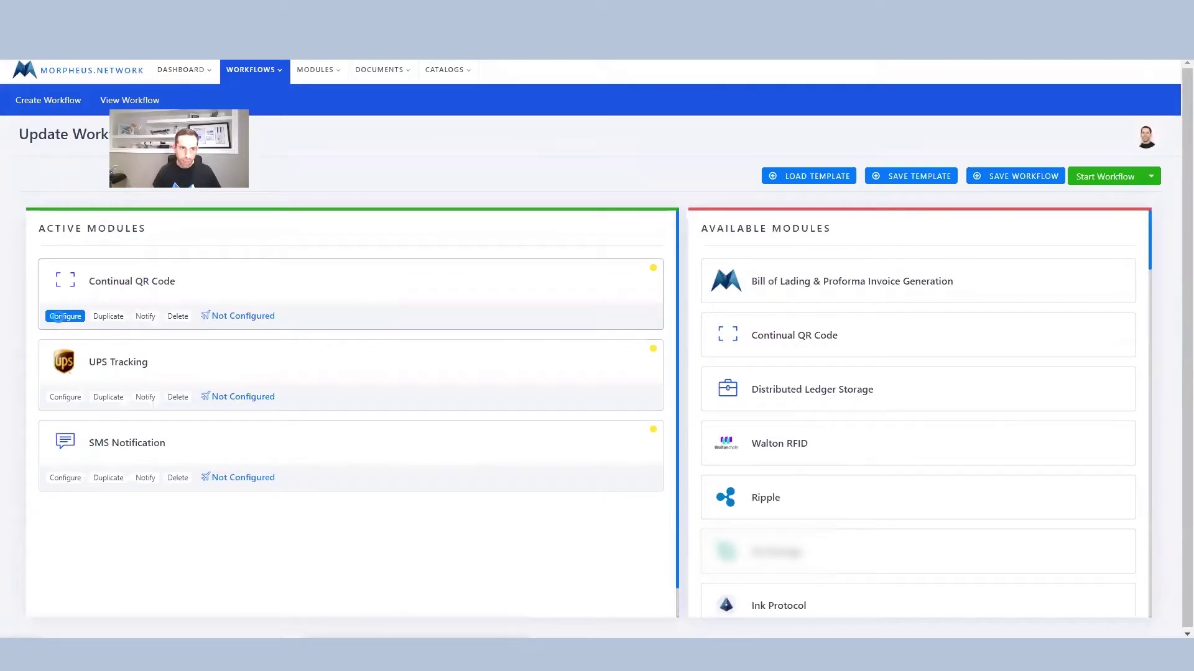
Configure Continual QR Code to allow scans after completion and email a saved recipient address.
left_click(65, 317)
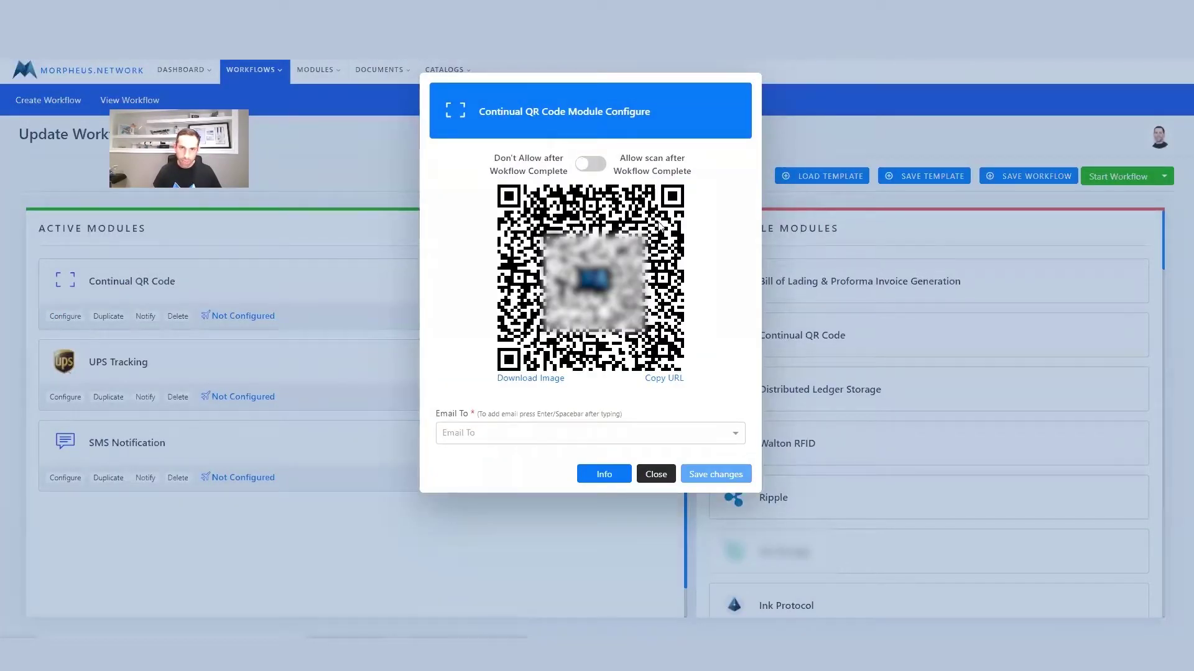
left_click(586, 165)
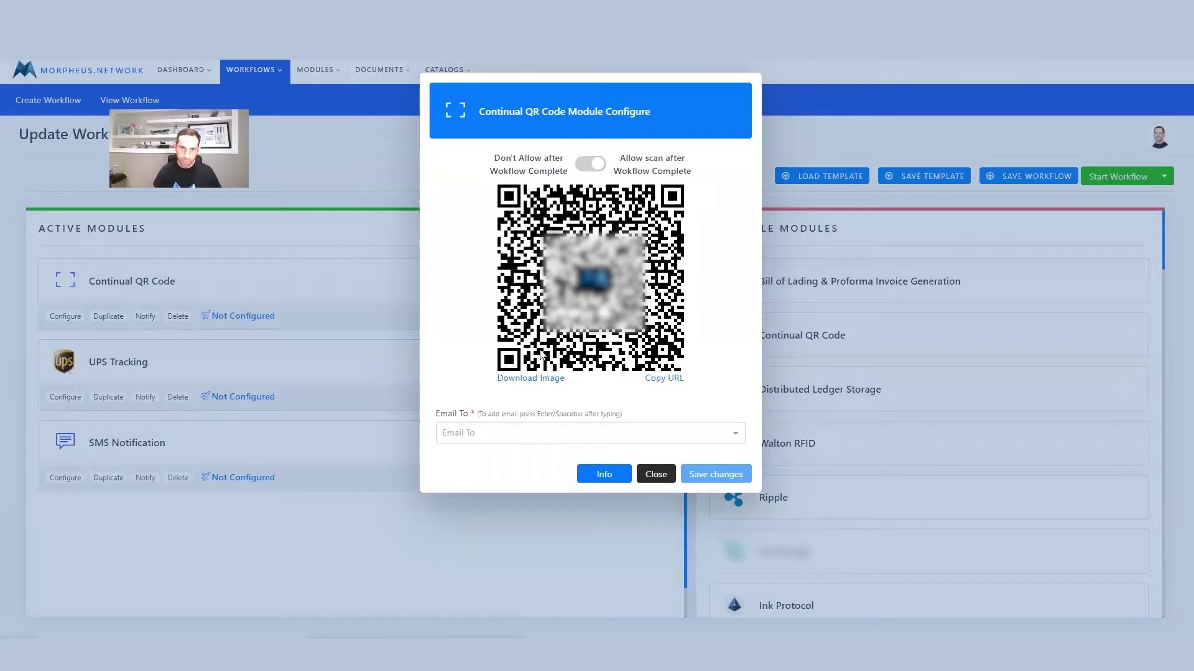
left_click(497, 432)
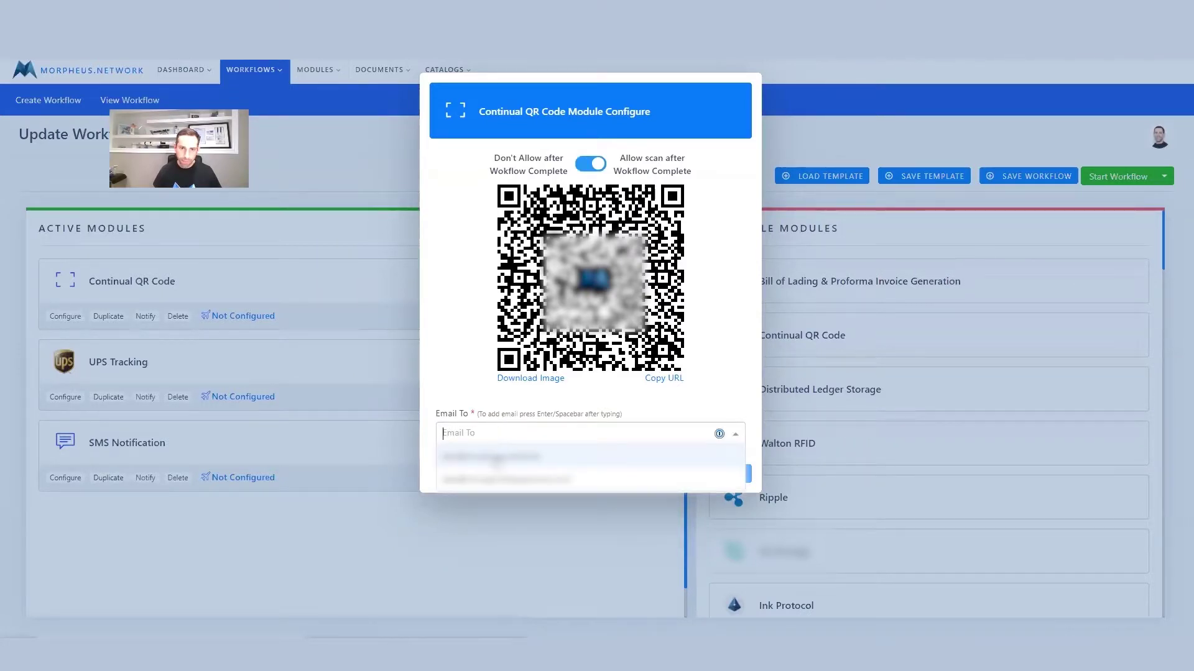
left_click(497, 458)
left_click(709, 475)
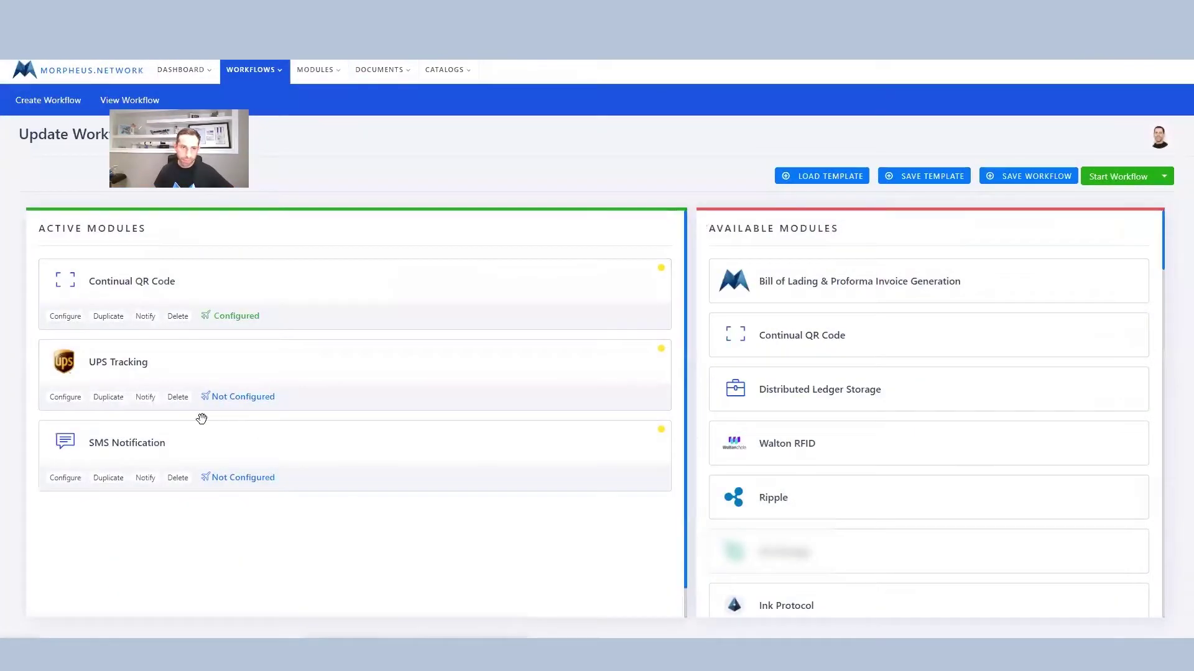
Paste the shipment tracking number into UPS Tracking's settings and save them.
left_click(65, 396)
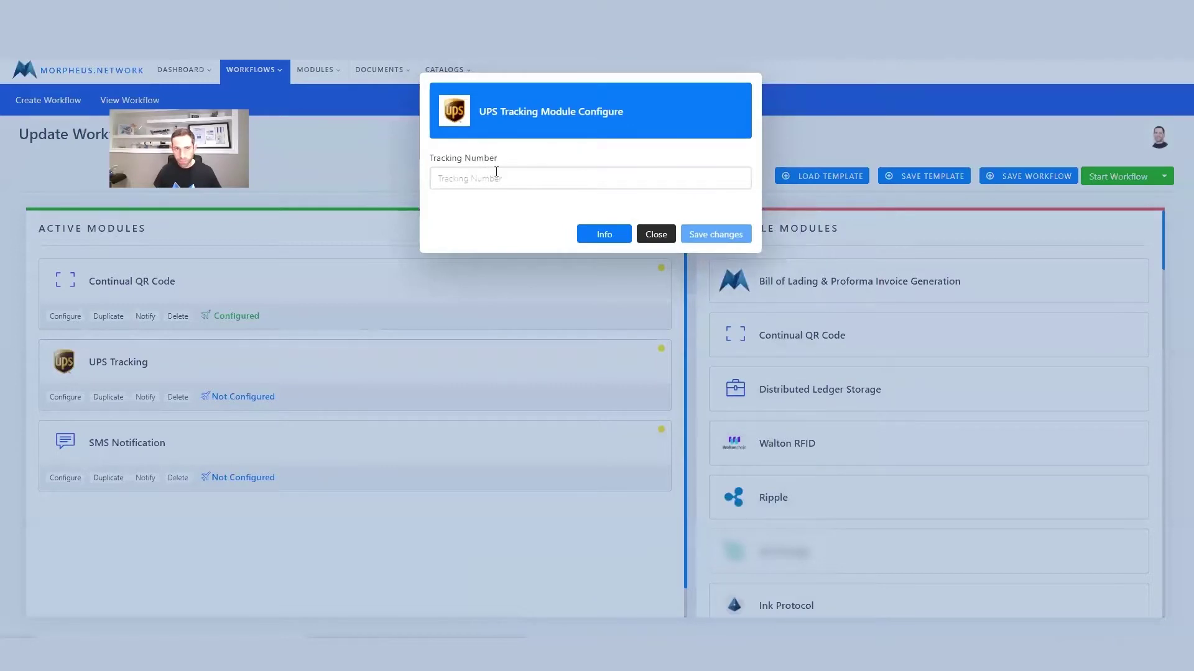
left_click(510, 177)
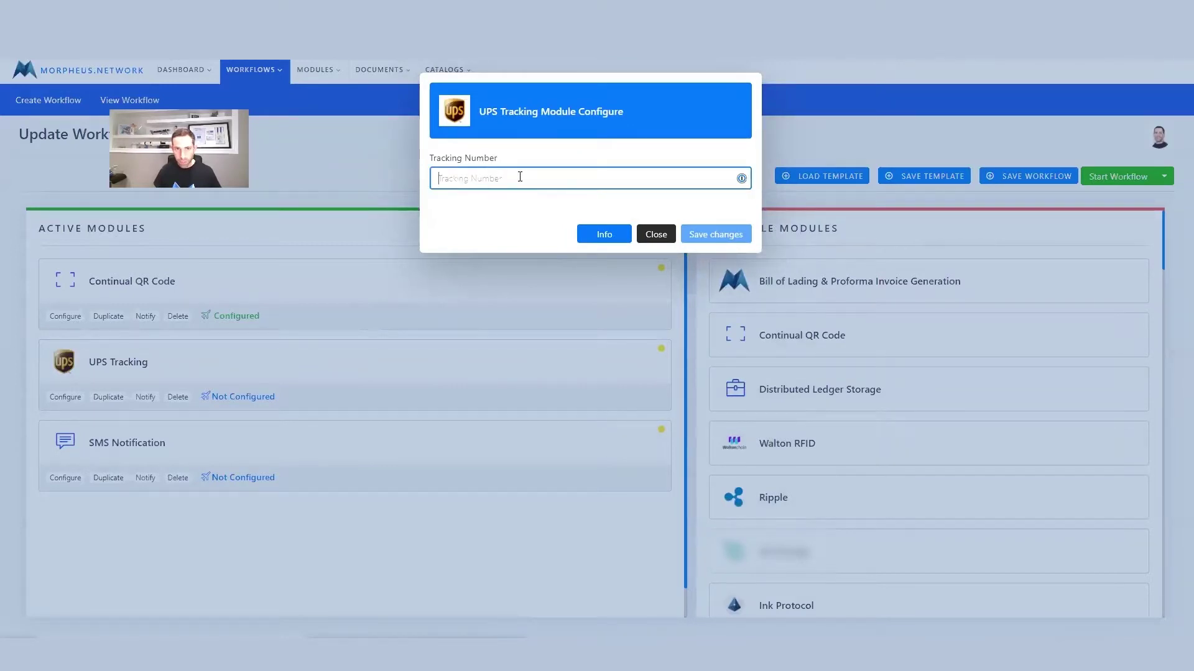
key("ctrl+v")
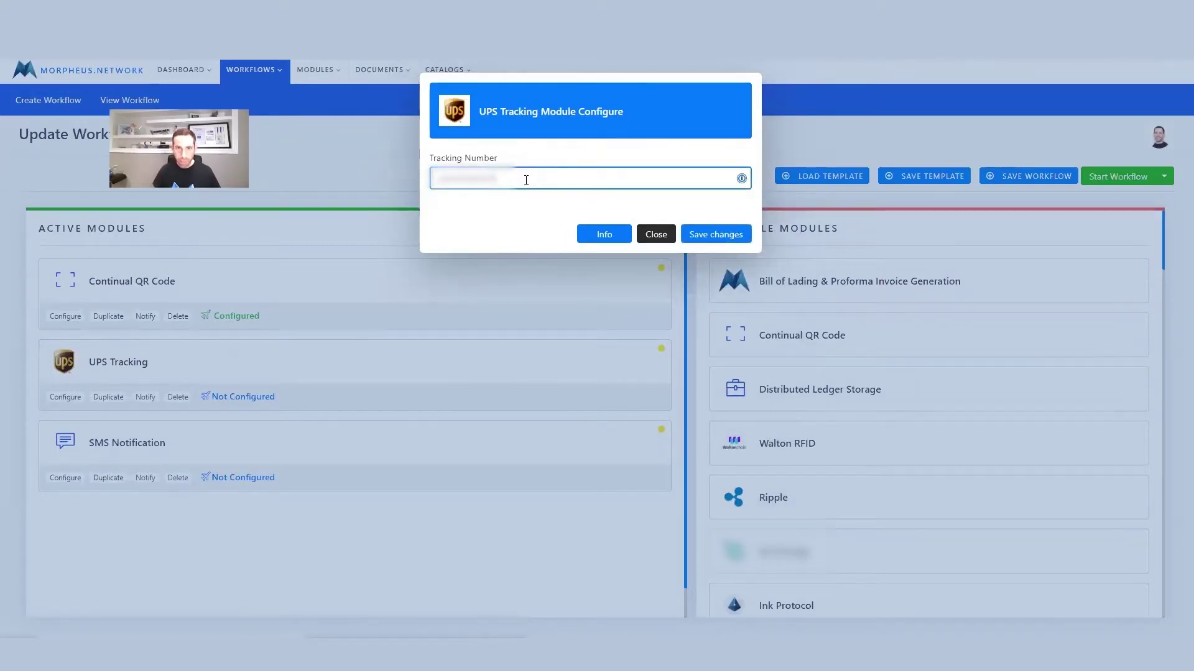
left_click(728, 237)
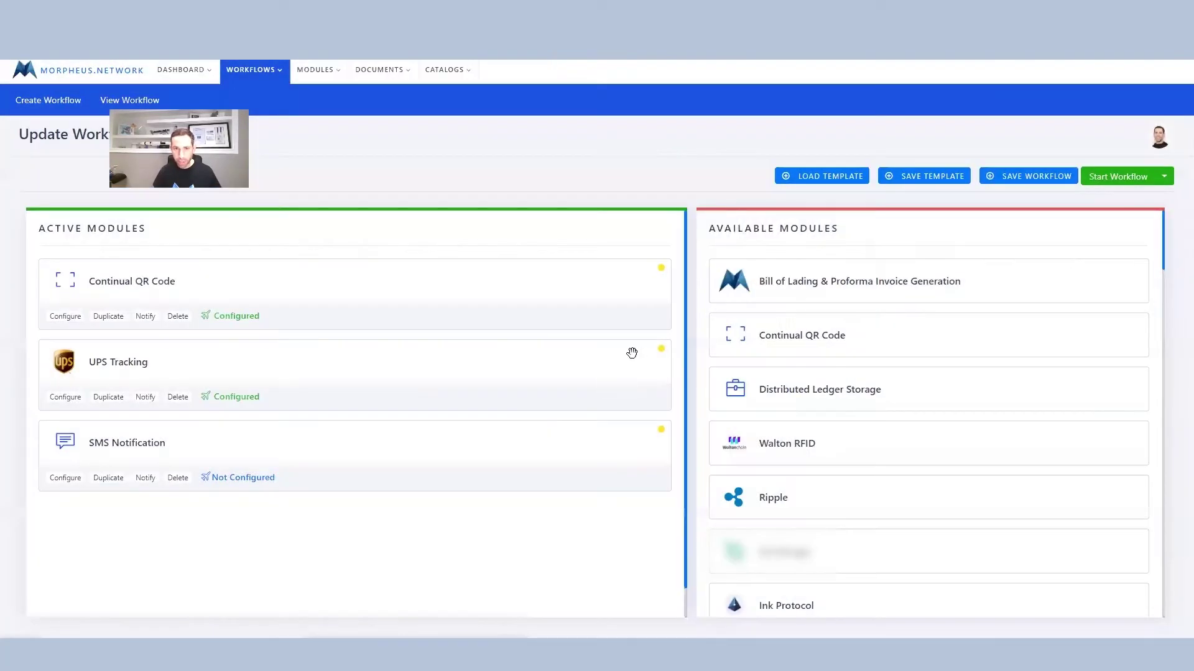
Set the SMS Notification recipient country to CANADA (1) and enter the recipient's mobile number.
left_click(61, 478)
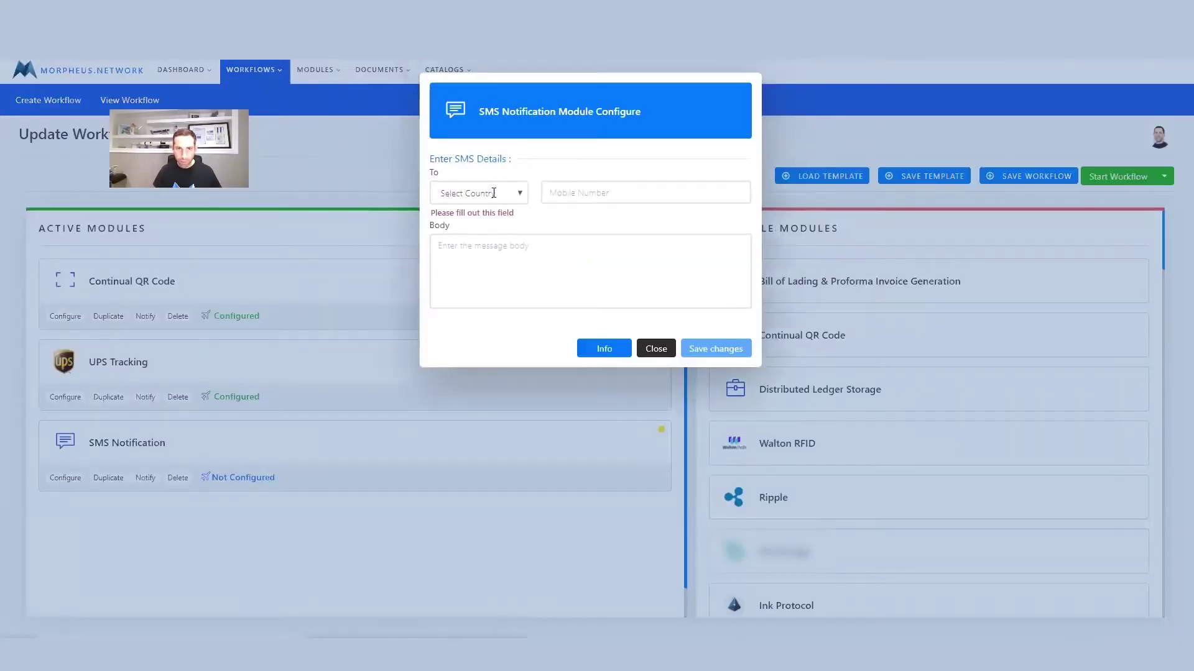
left_click(520, 194)
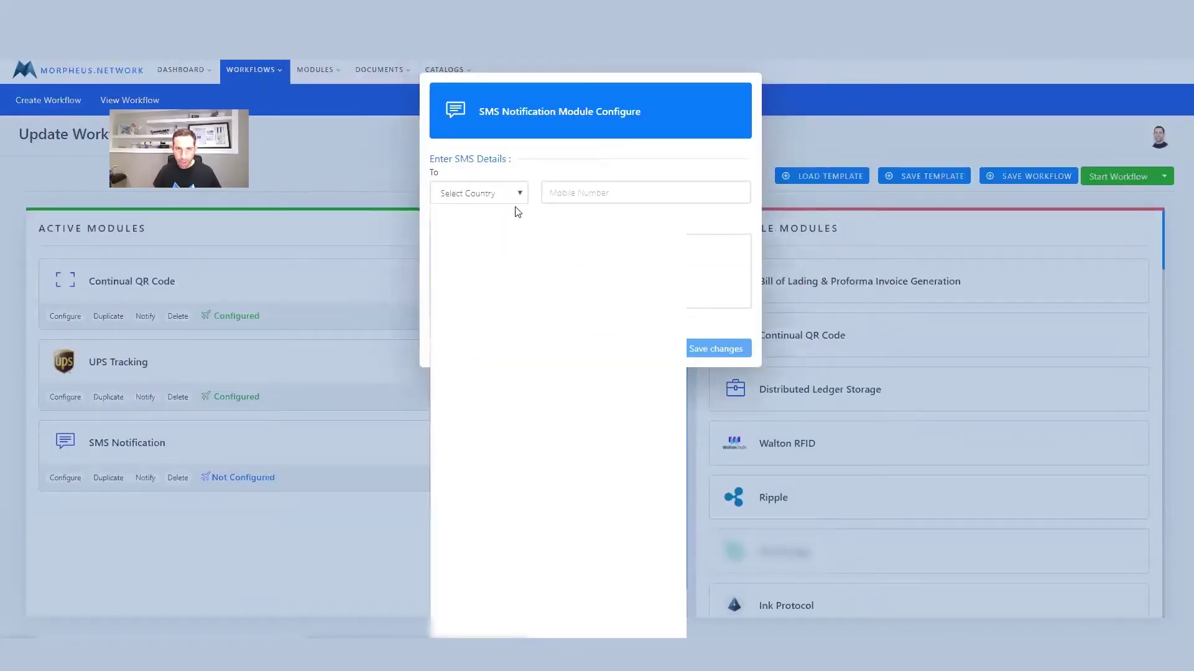
key("End")
key("c")
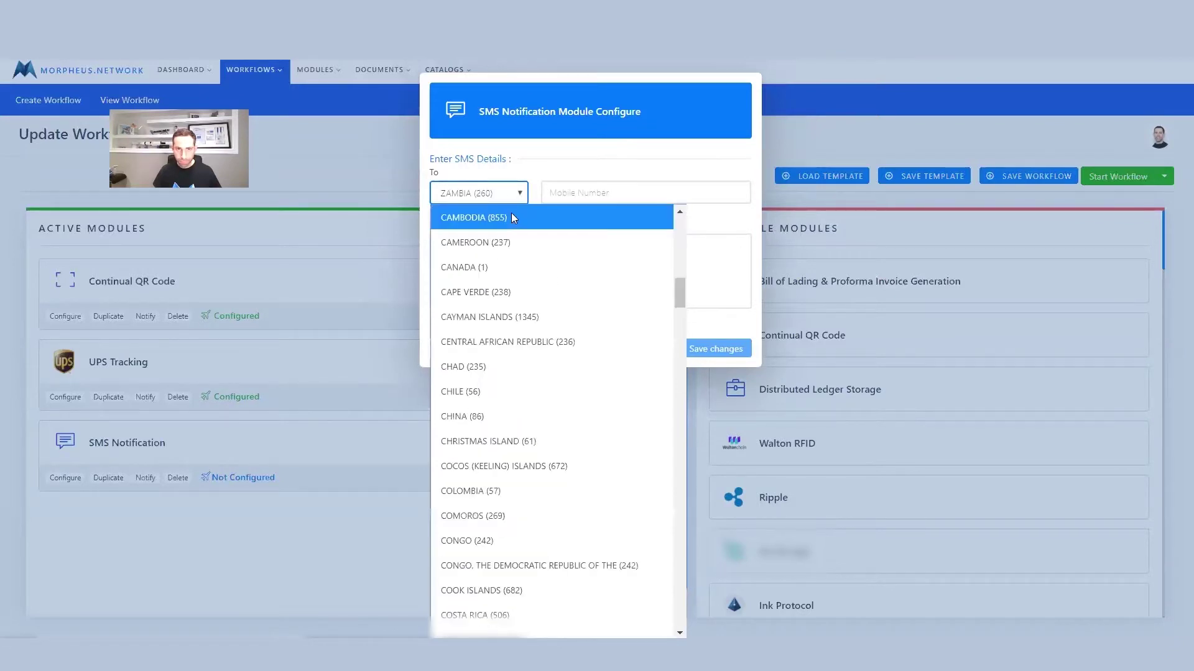
left_click(483, 269)
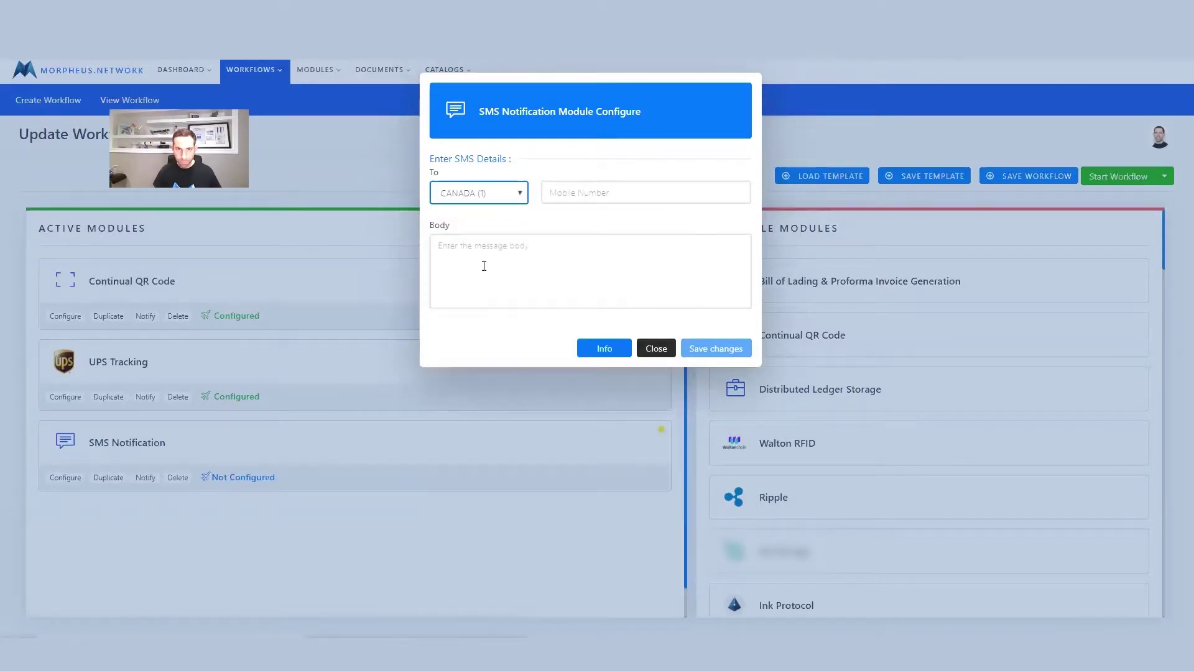
left_click(577, 194)
type("647")
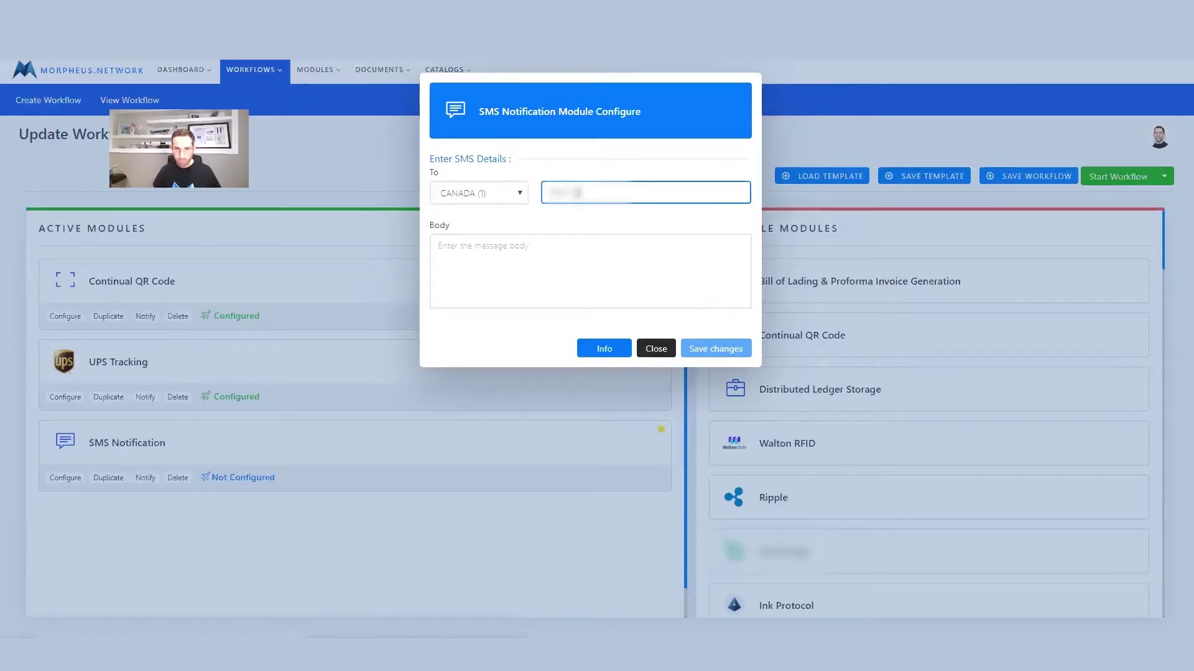
type("5550123")
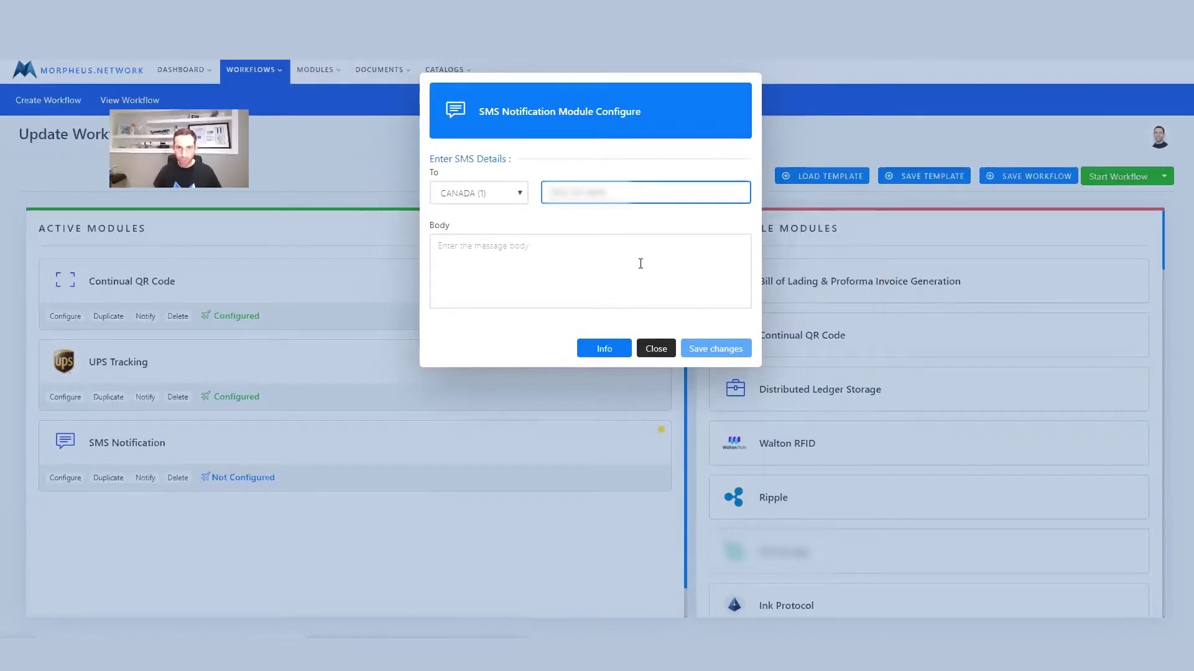
Write the SMS body 'interop test 2', correcting the 'interpol' typo, and save the module.
left_click(655, 266)
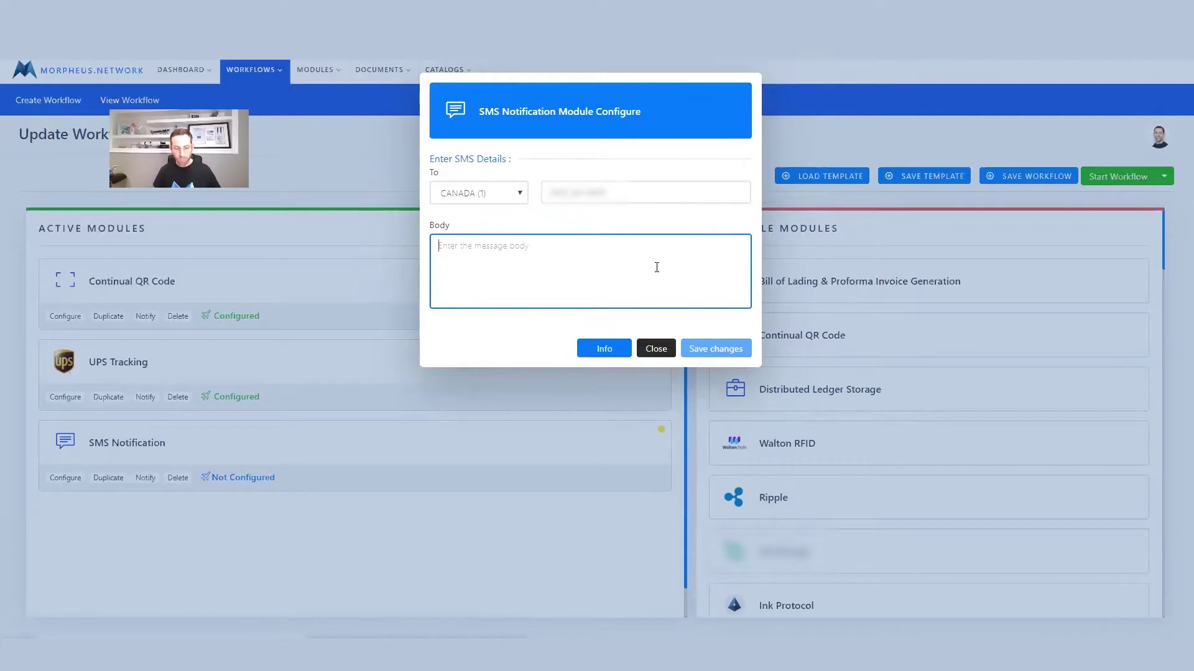
type("interpol t")
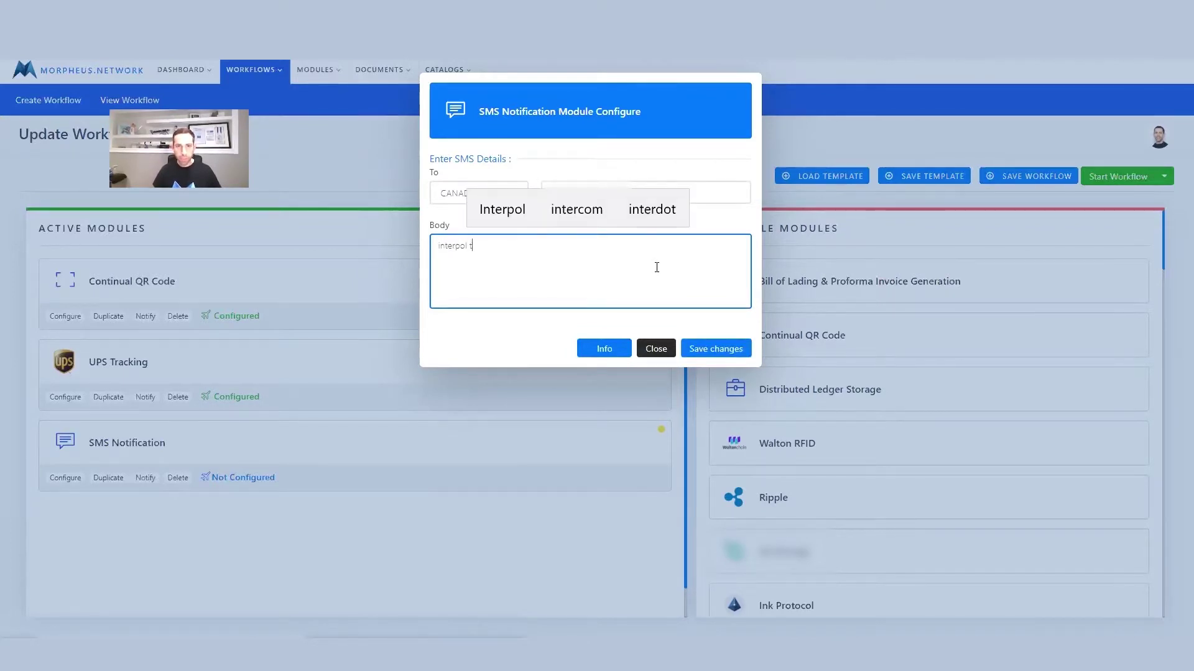
type("est 2")
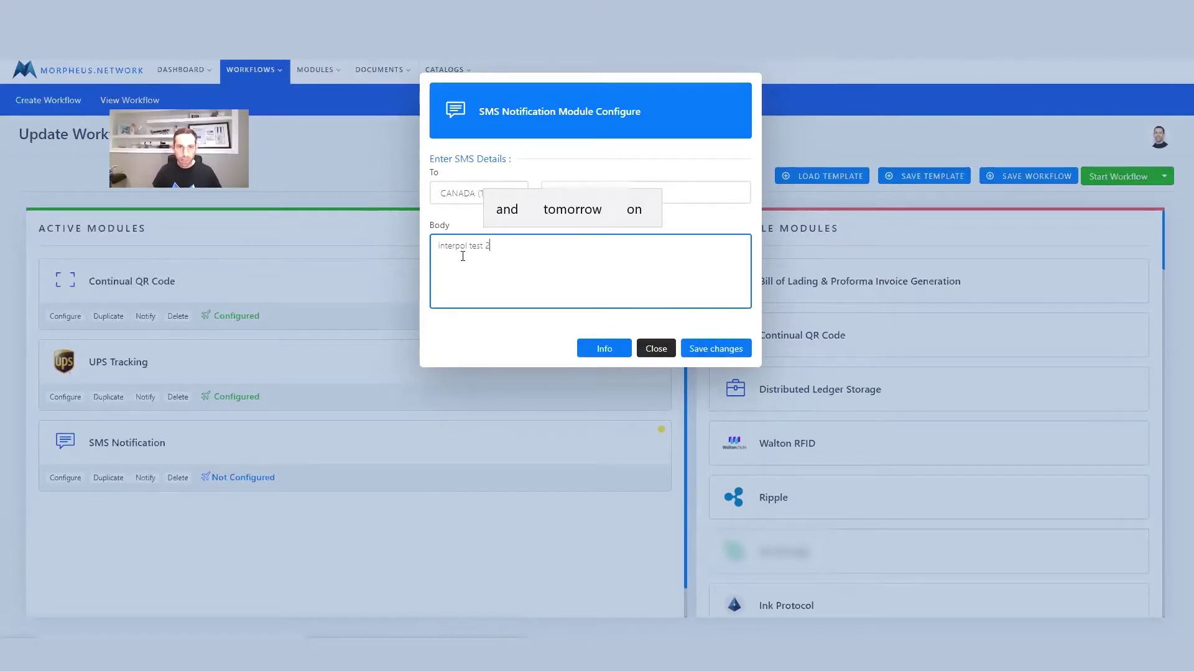
left_click(463, 256)
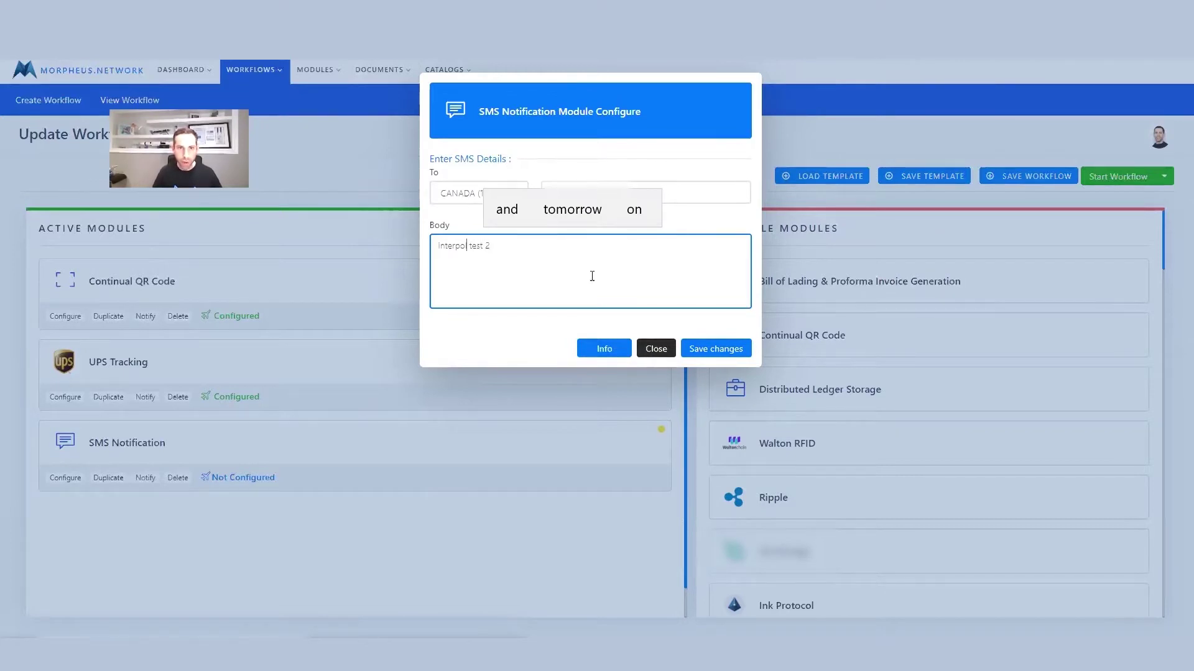
key("BackSpace")
key("BackSpace")
key("BackSpace")
type("op")
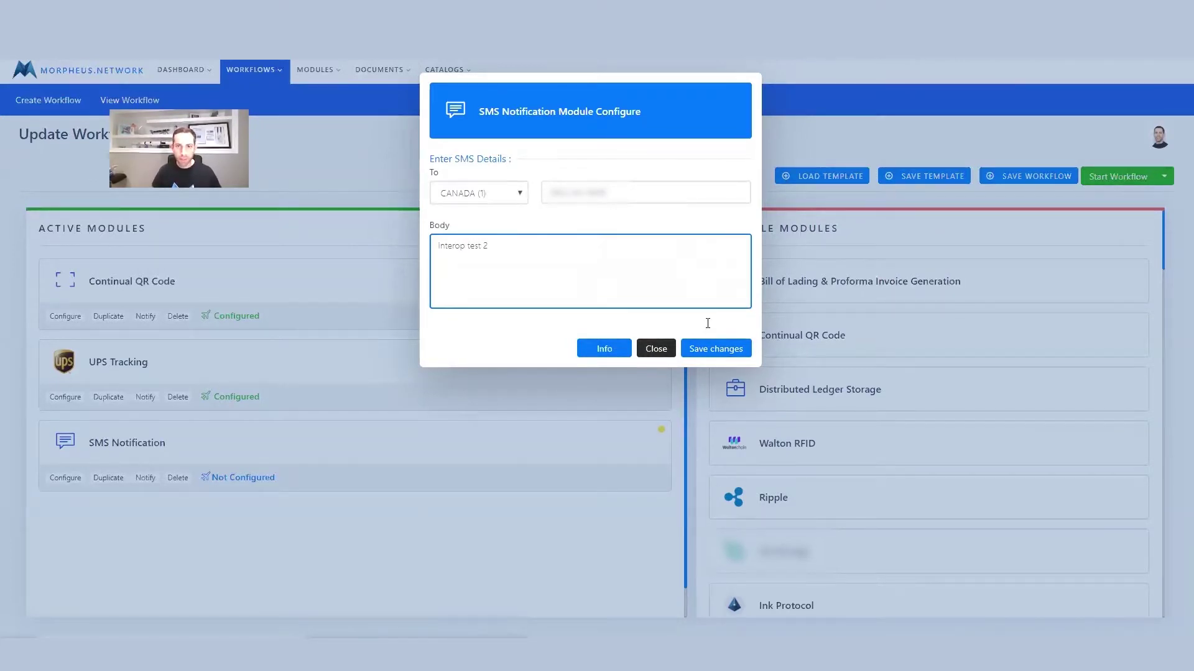
left_click(703, 349)
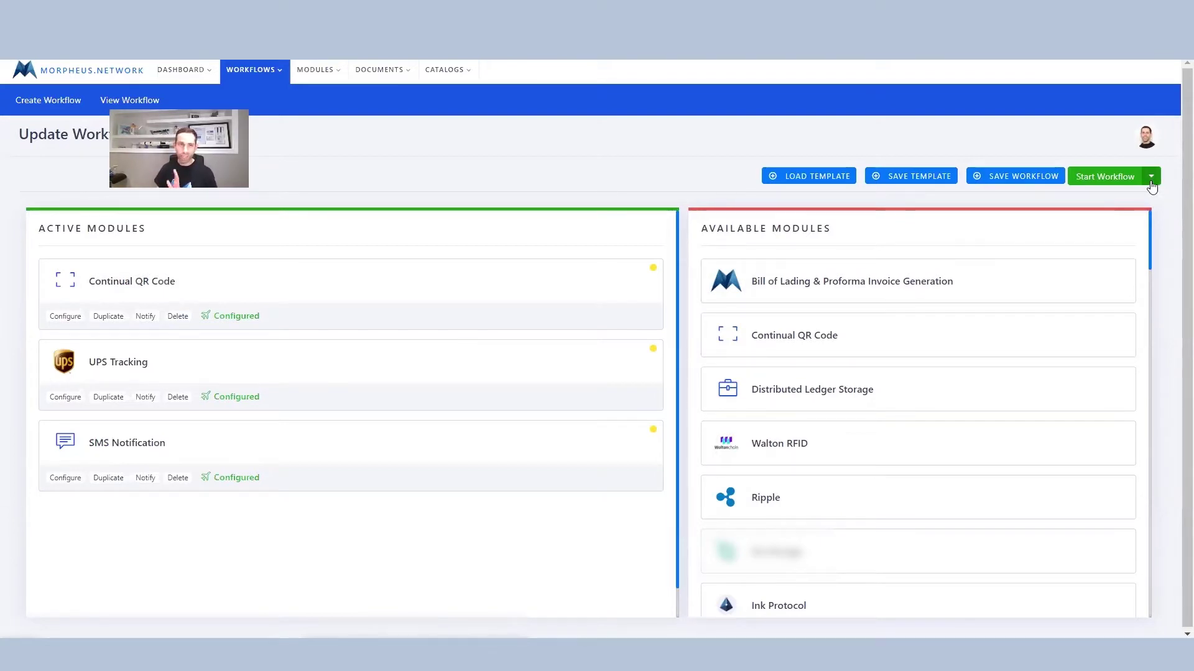
Start the interop02 workflow on Hyperledger and put the browser in full screen.
left_click(1151, 179)
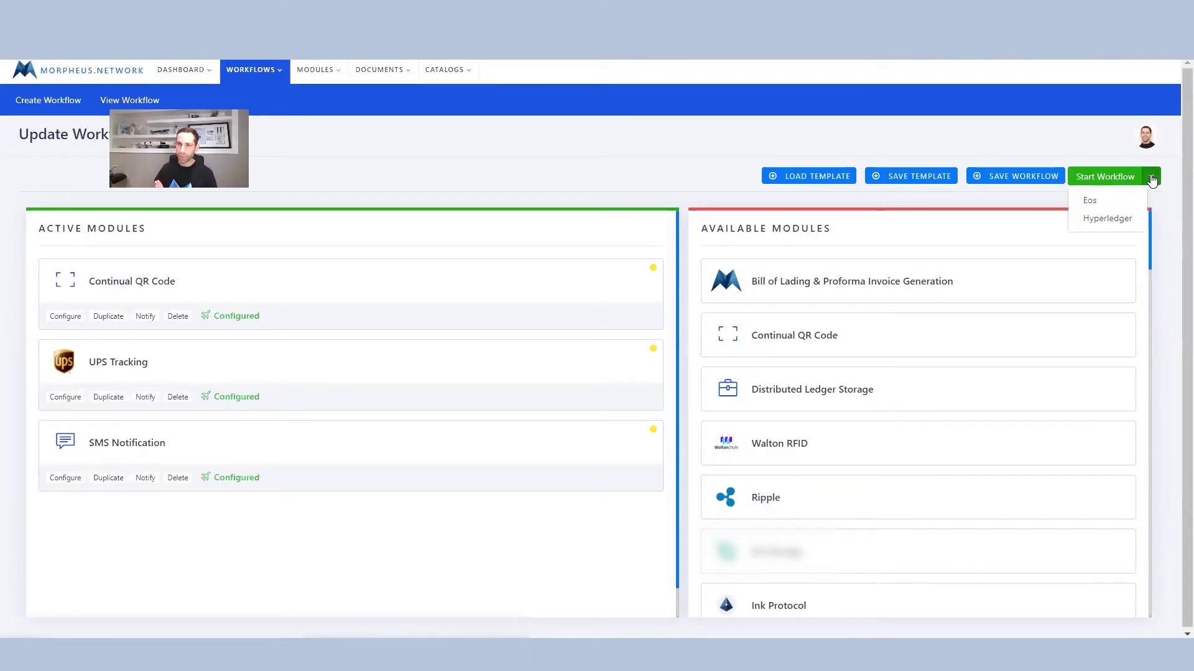
left_click(1108, 219)
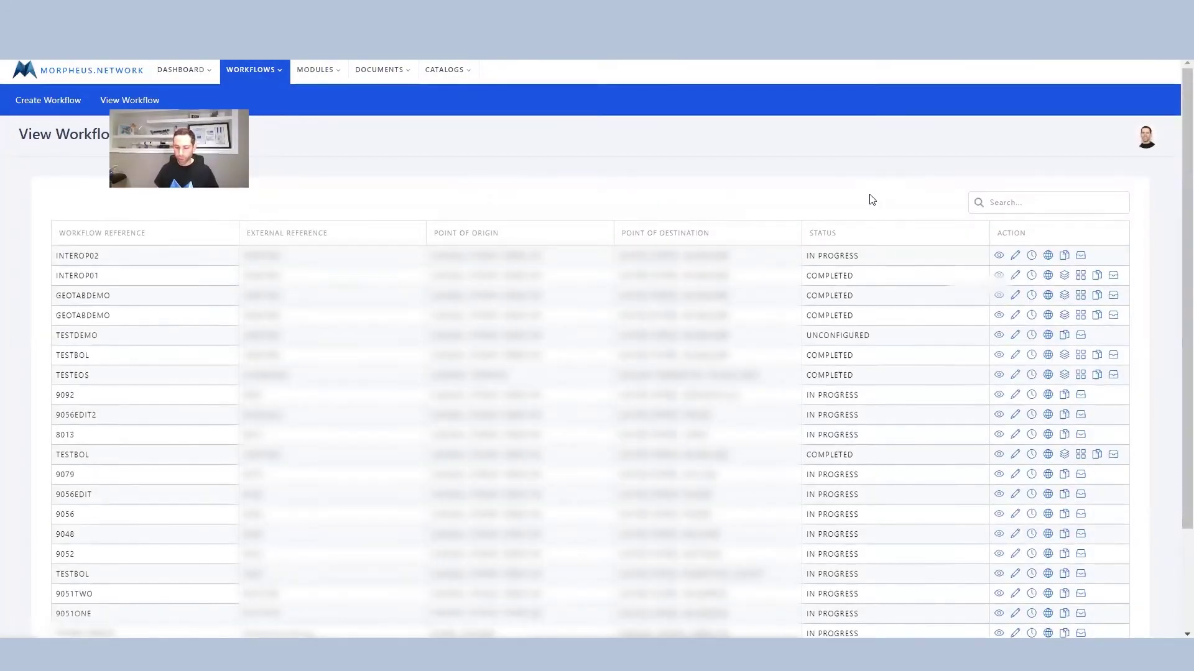
key("F11")
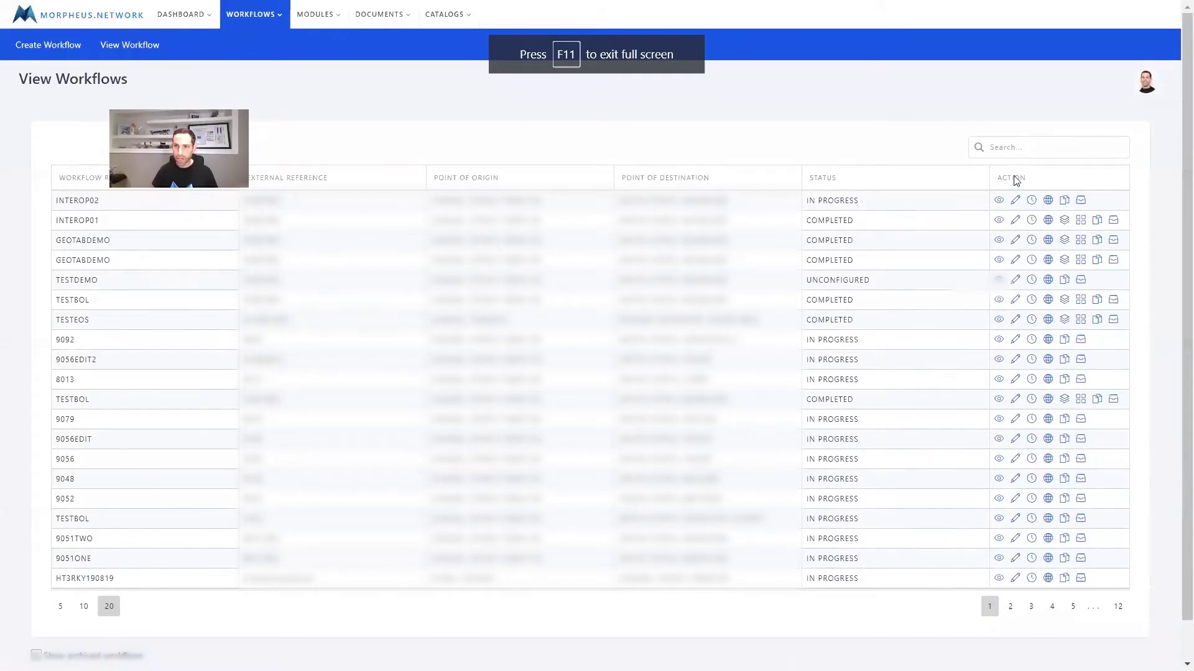
Open INTEROP02's Workflow Progress, showing Continual QR Code Completed with a transaction hash.
left_click(1032, 201)
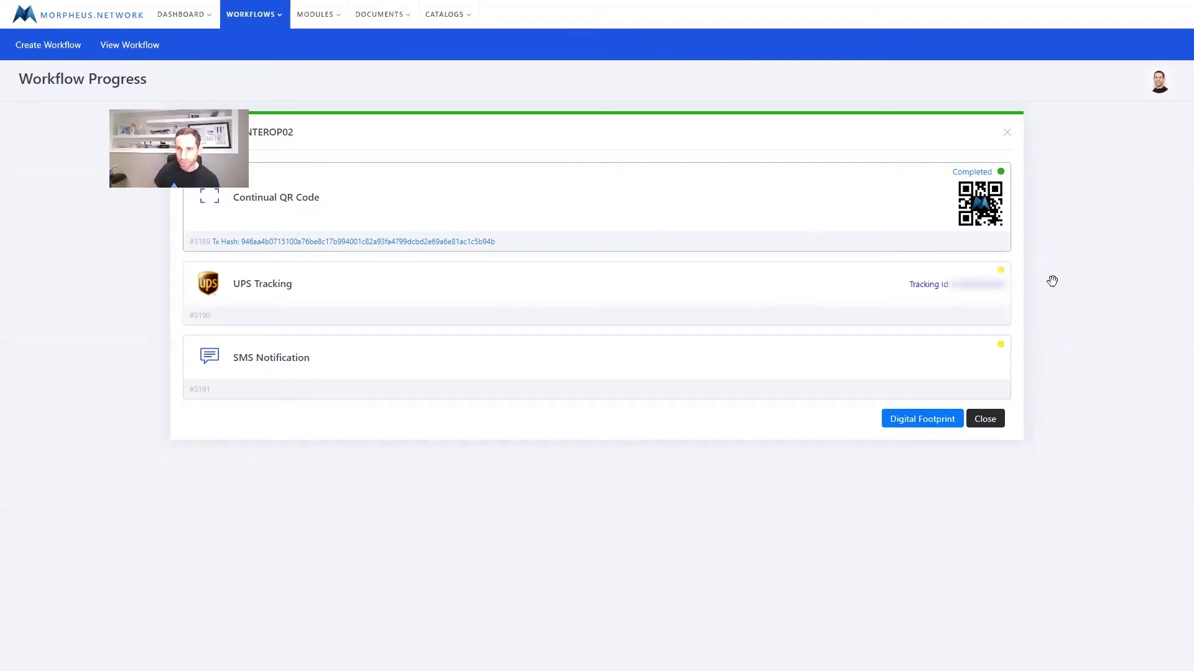
Look up the Continual QR Code transaction on Private HyperLedger and highlight its module name and Completed status.
left_click(446, 248)
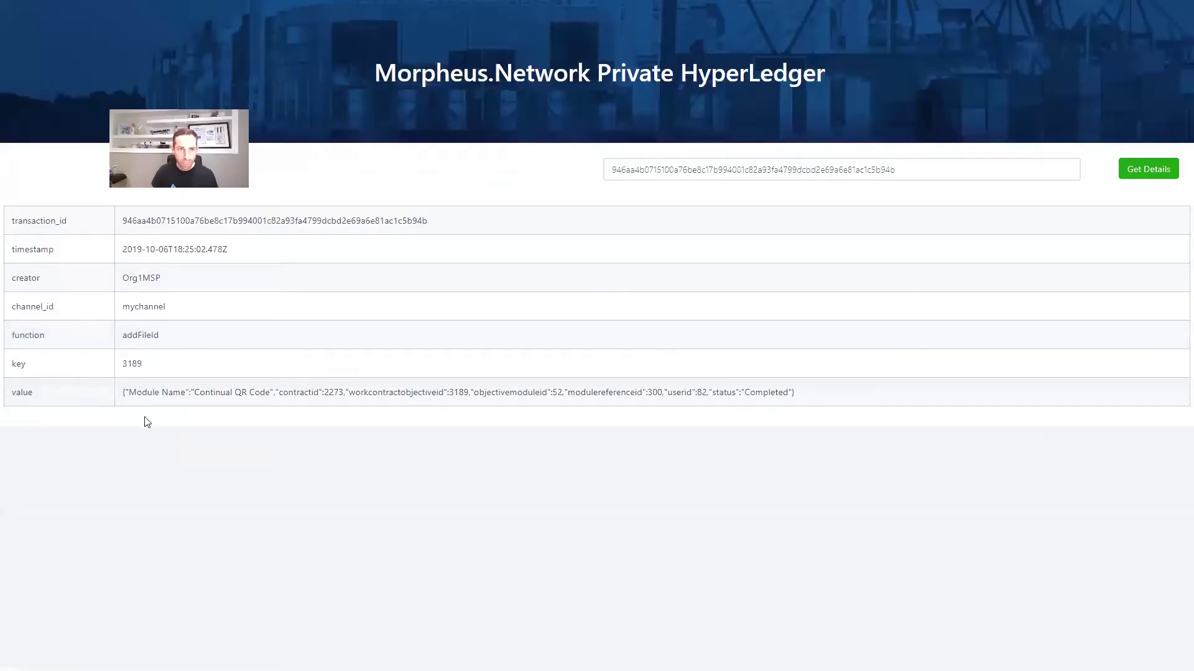
left_click_drag(128, 393, 397, 392)
left_click(297, 392)
left_click(394, 393)
left_click_drag(128, 392, 297, 392)
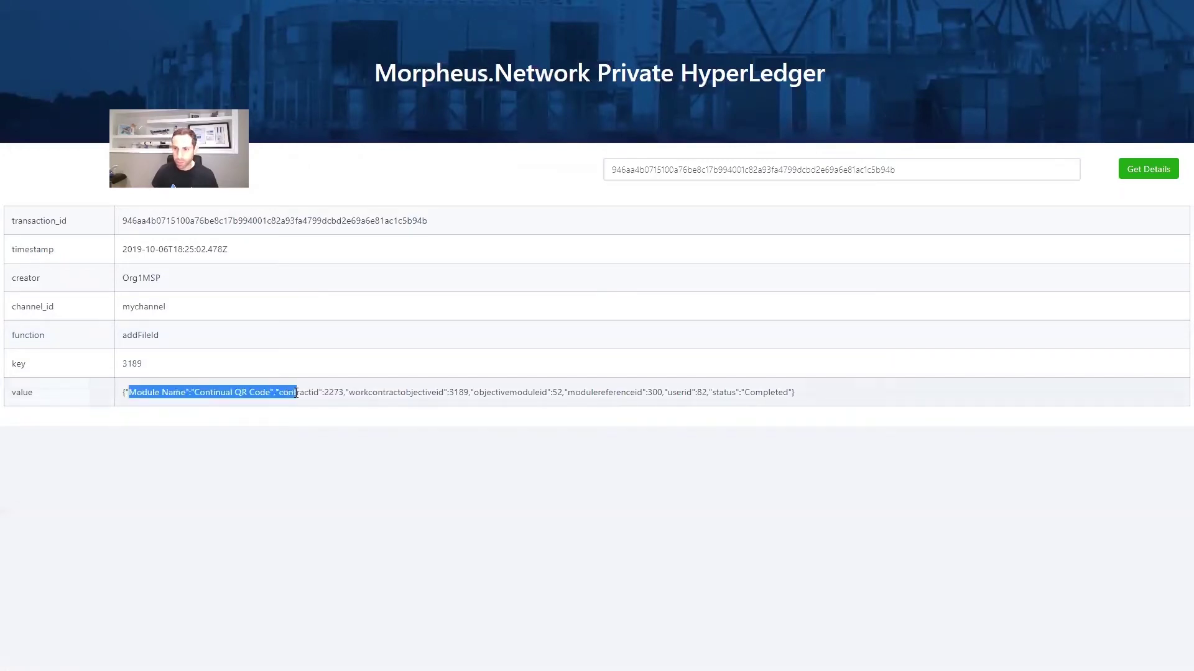
left_click(297, 393)
left_click_drag(803, 394, 734, 390)
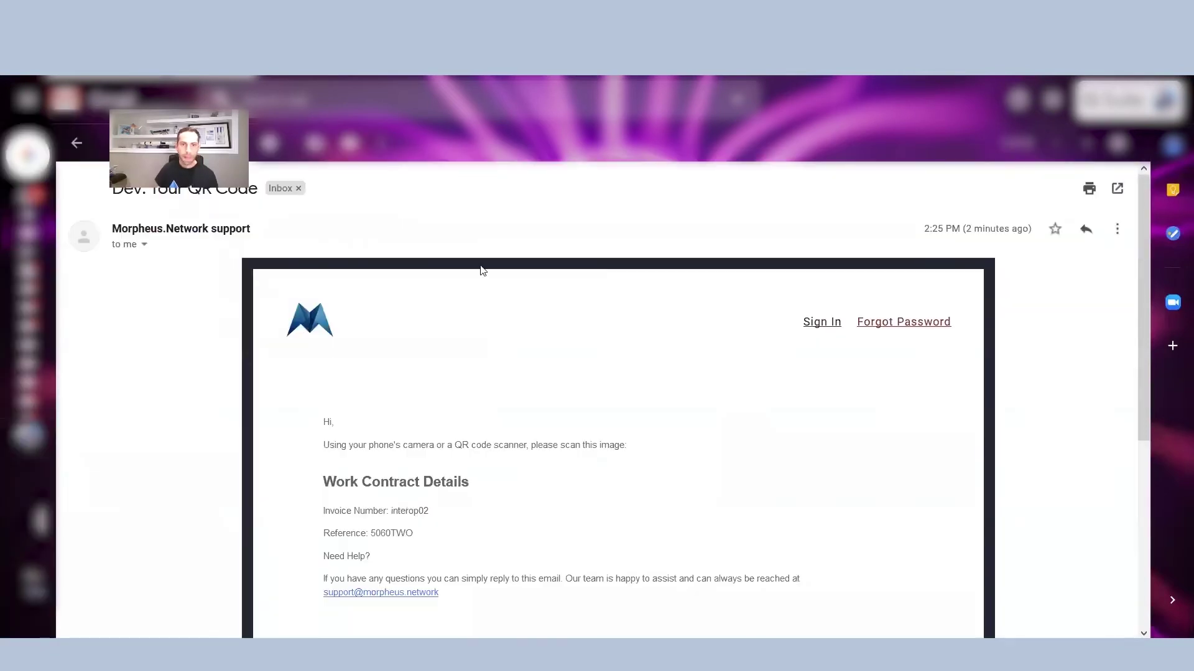
Scroll through the 'Dev: Your QR Code' email for invoice interop02.
scroll(517, 458, "down", 3)
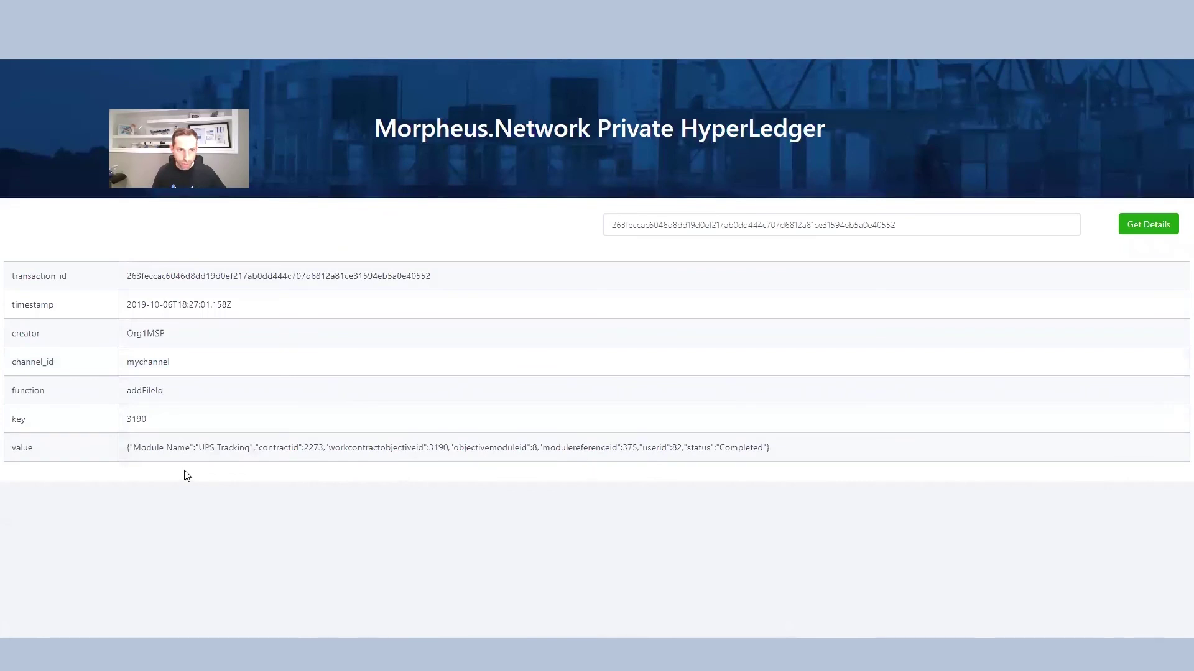
Highlight 'UPS Tracking' in the transaction value of the Completed Hyperledger record for key 3190.
left_click_drag(198, 449, 252, 449)
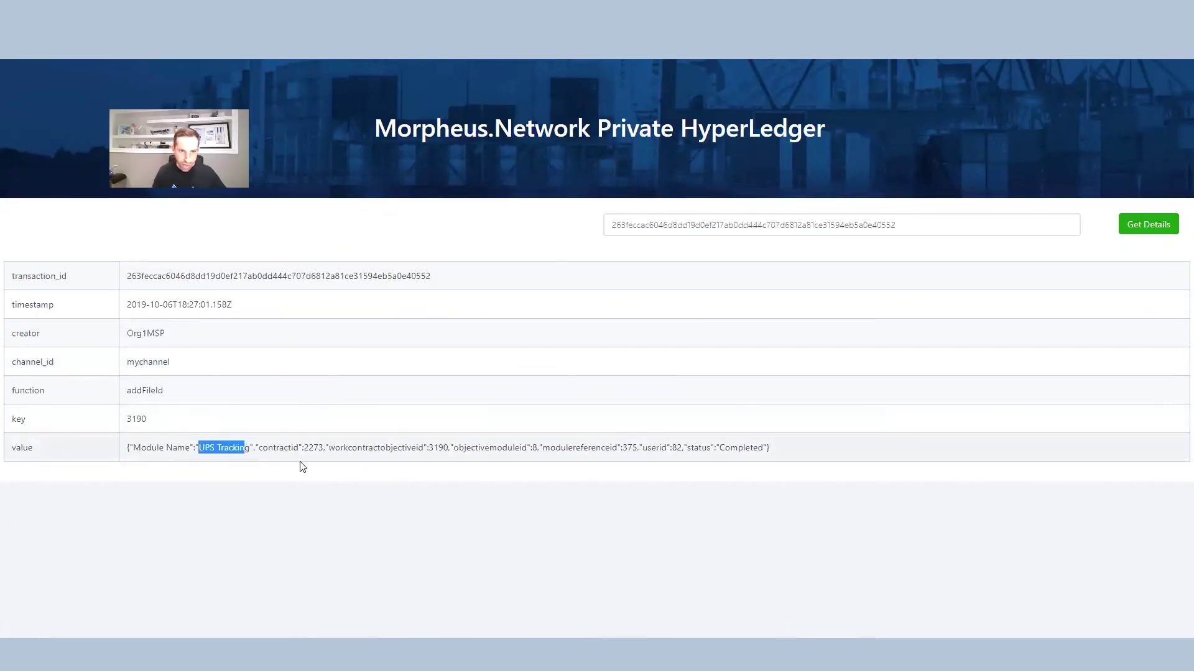